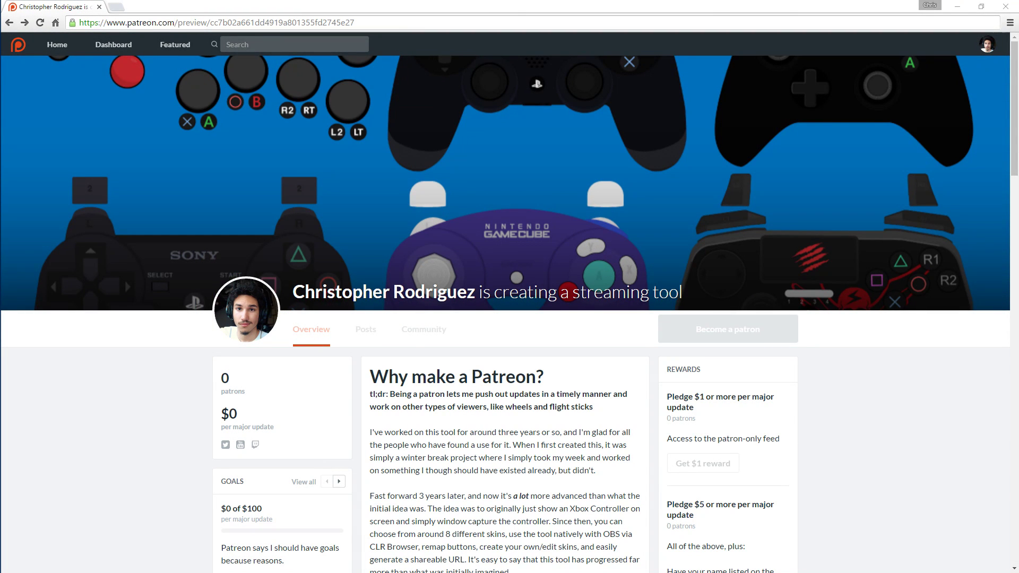
# Scroll down and back up through the Gamepad Viewer page
pyautogui.scroll(-7, 985, 147)
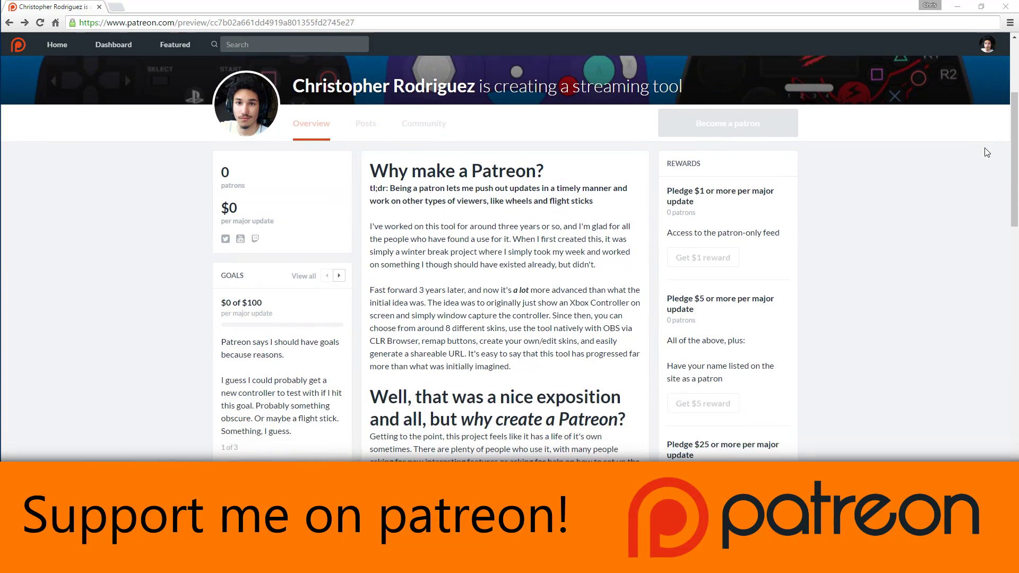
pyautogui.scroll(-6, 986, 152)
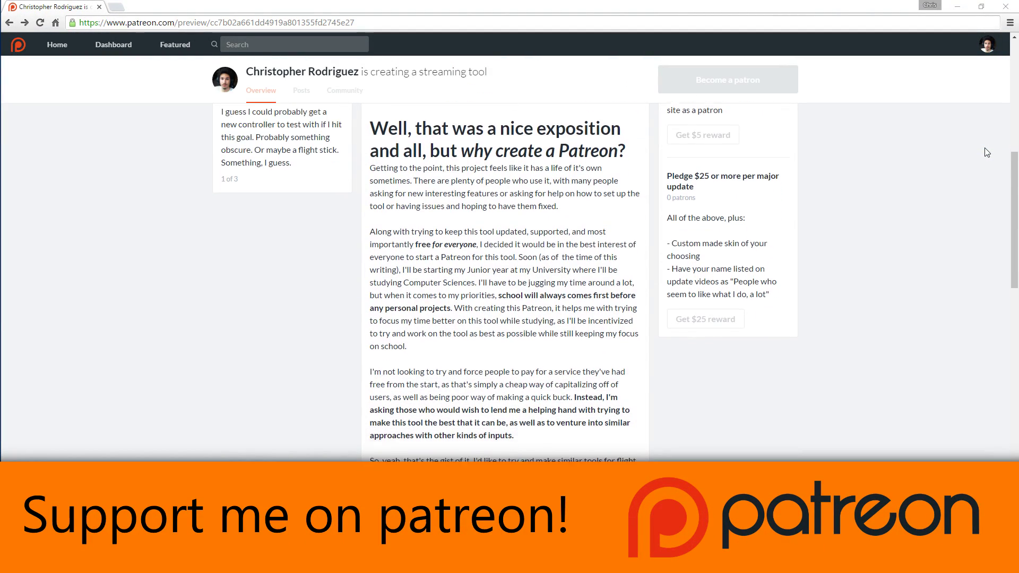
pyautogui.scroll(-12, 986, 152)
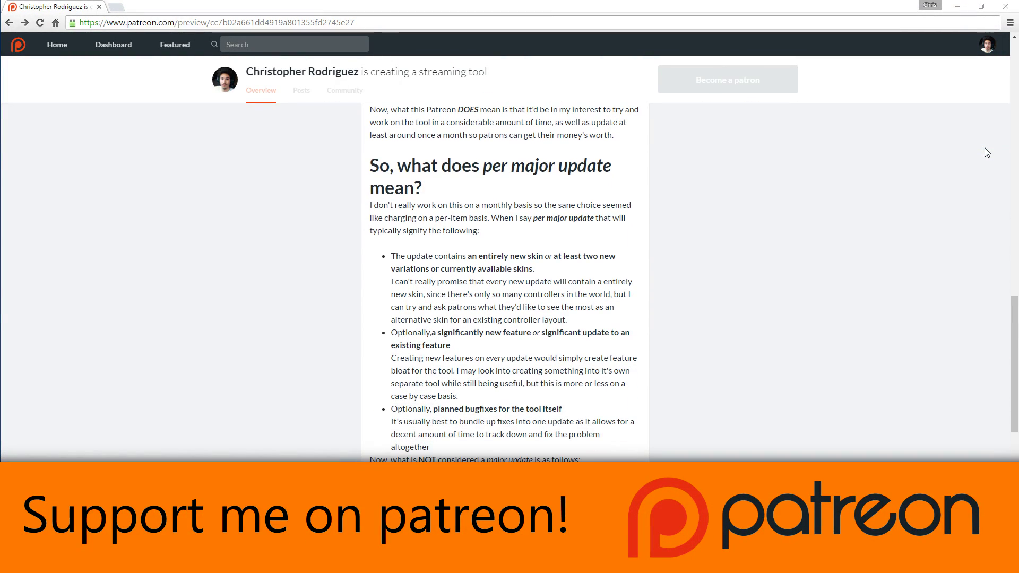
pyautogui.scroll(-5, 986, 152)
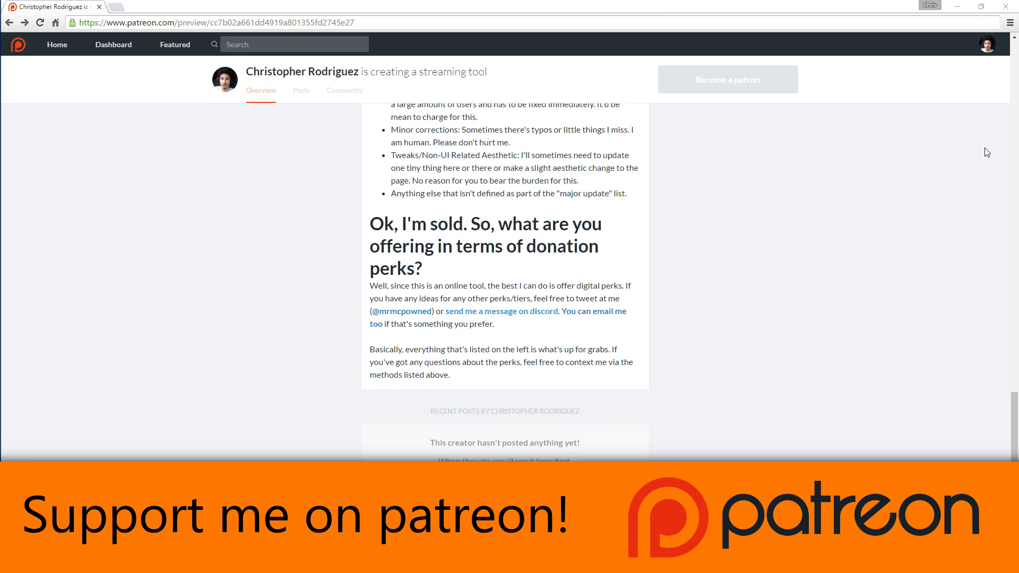
pyautogui.scroll(10, 967, 230)
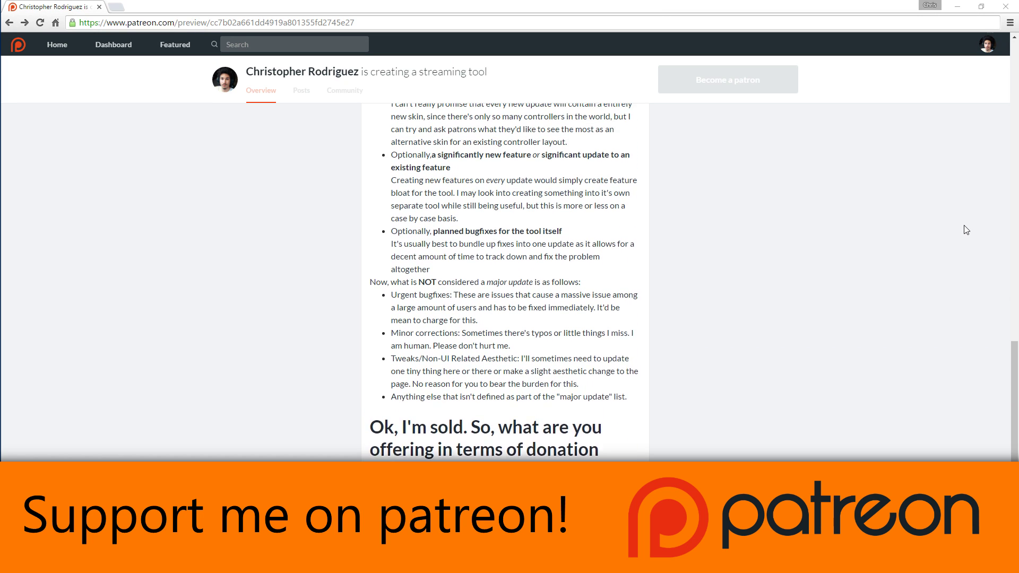
pyautogui.scroll(3, 967, 230)
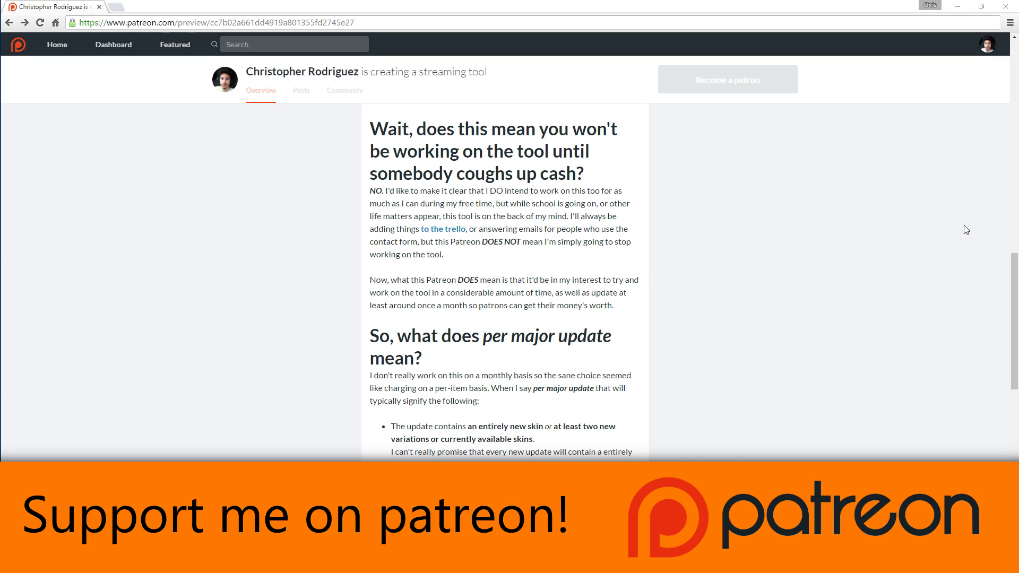
pyautogui.scroll(15, 966, 230)
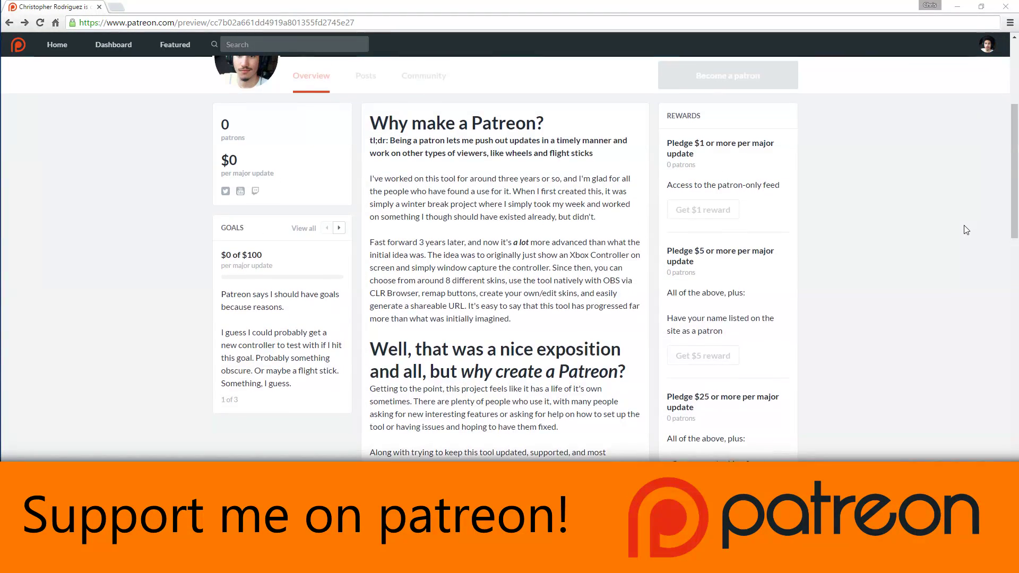
pyautogui.scroll(5, 966, 230)
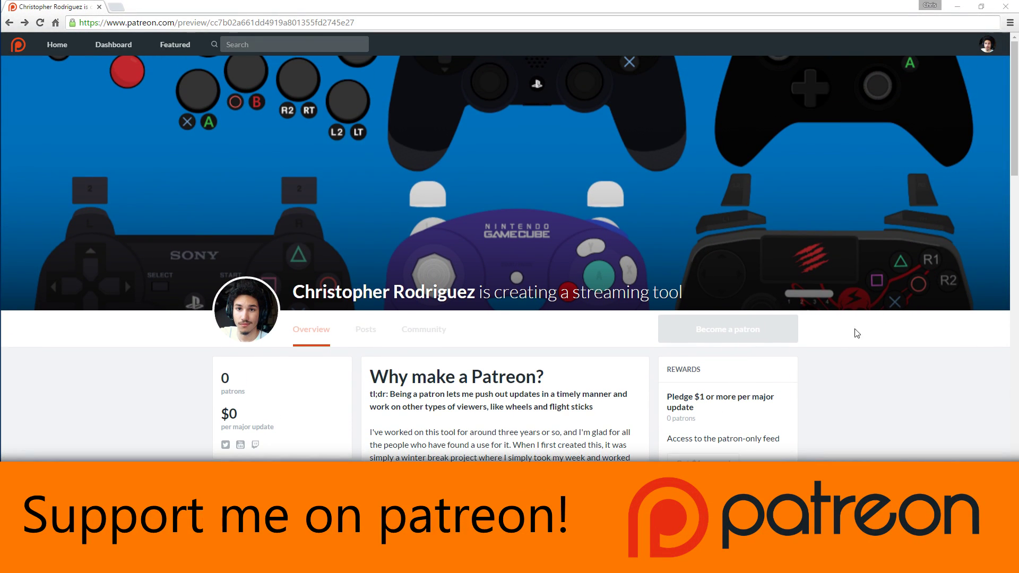
pyautogui.scroll(-4, 780, 346)
pyautogui.scroll(-3, 584, 345)
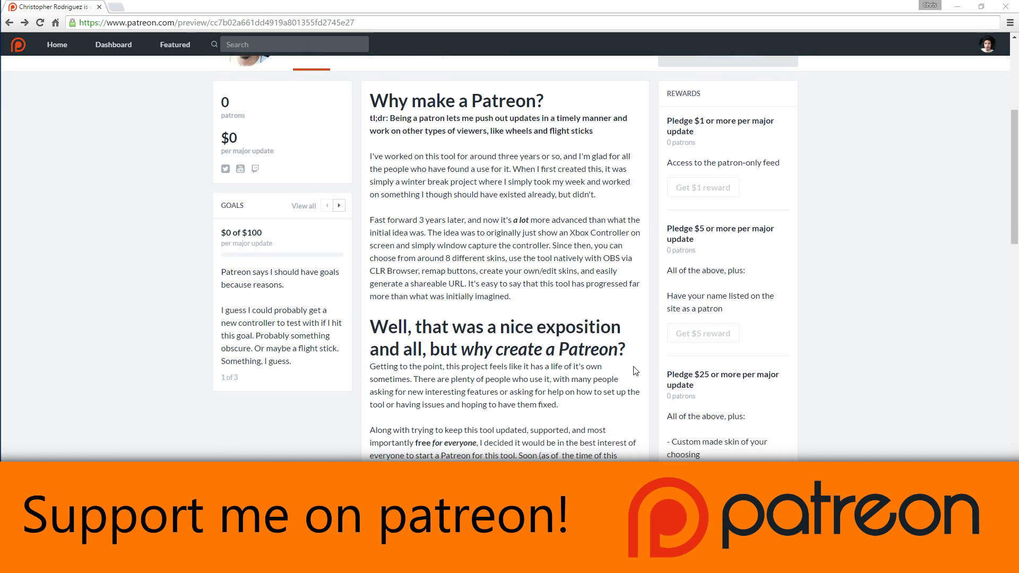
# Step through the funding goals to the last one and back to the first
pyautogui.click(338, 126)
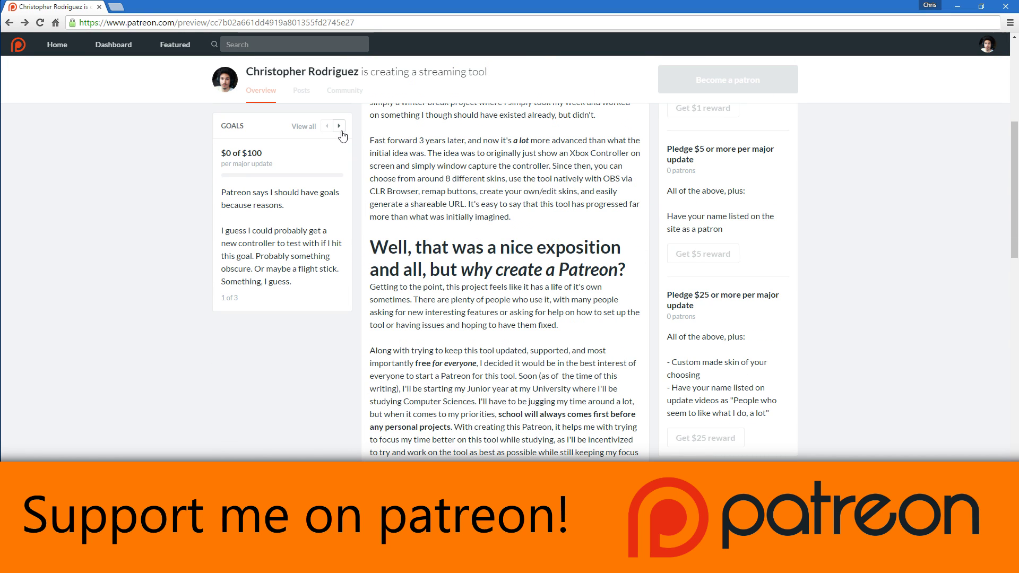
pyautogui.click(341, 130)
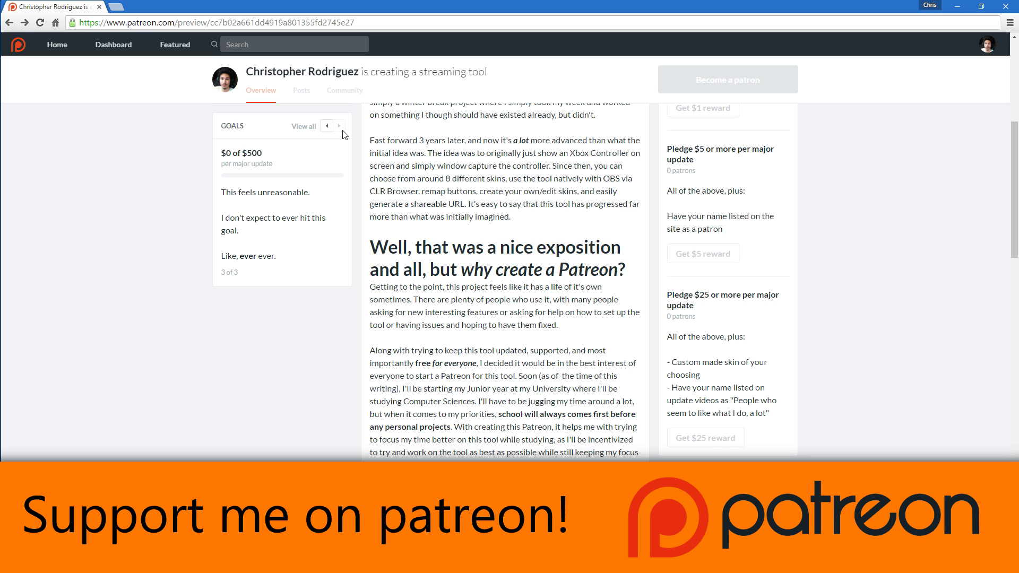
pyautogui.click(326, 127)
pyautogui.click(328, 131)
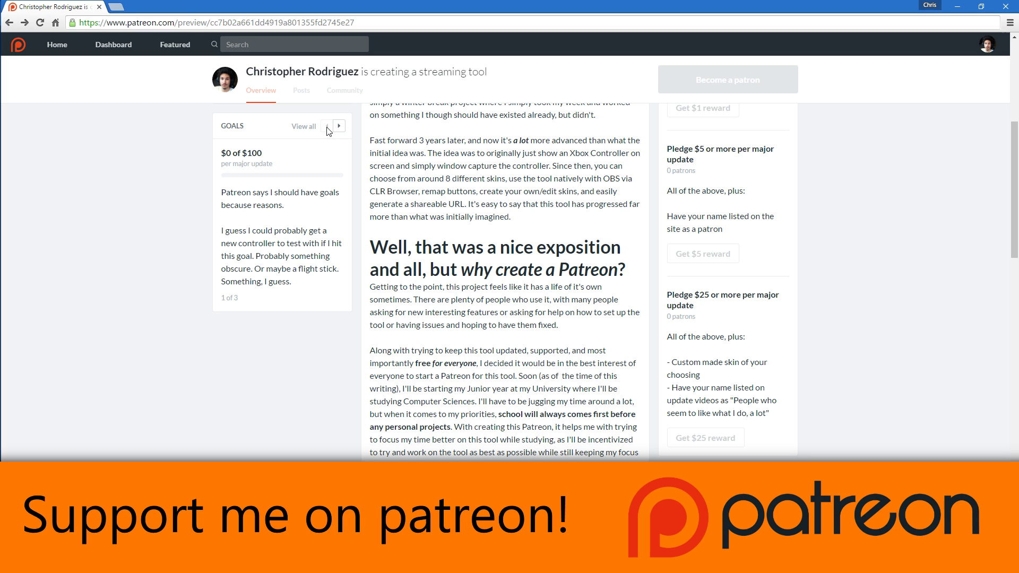
# Switch Player 1's displayed controller skin from Xbox One to GameCube
pyautogui.scroll(5, 949, 319)
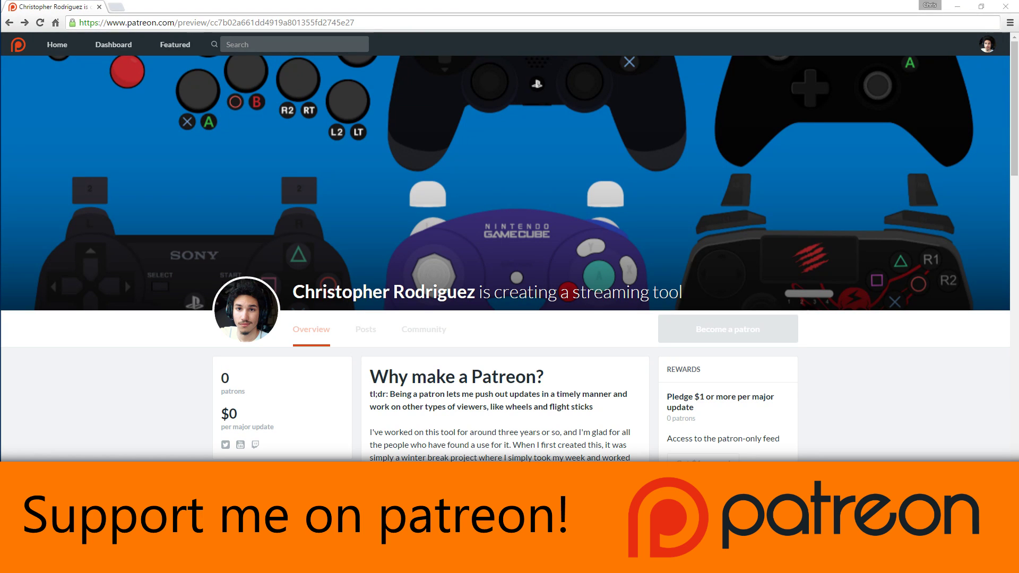
pyautogui.scroll(-4, 985, 153)
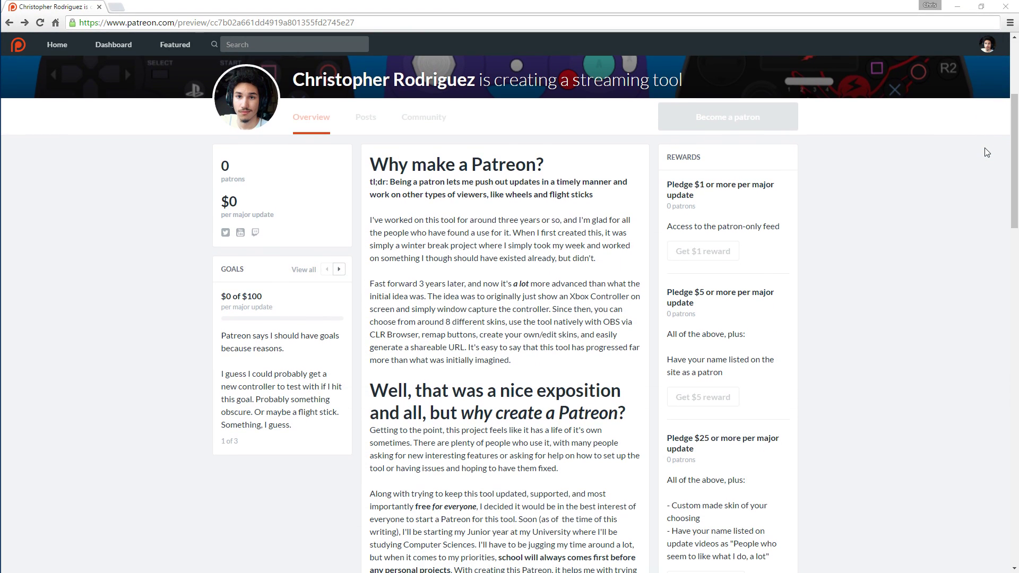
pyautogui.scroll(-9, 985, 152)
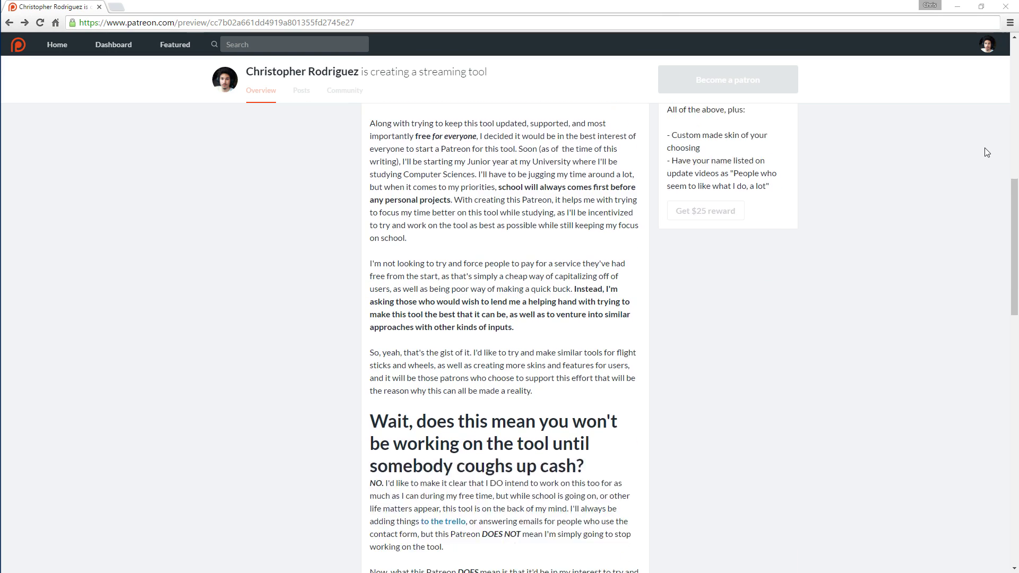
pyautogui.scroll(-5, 986, 153)
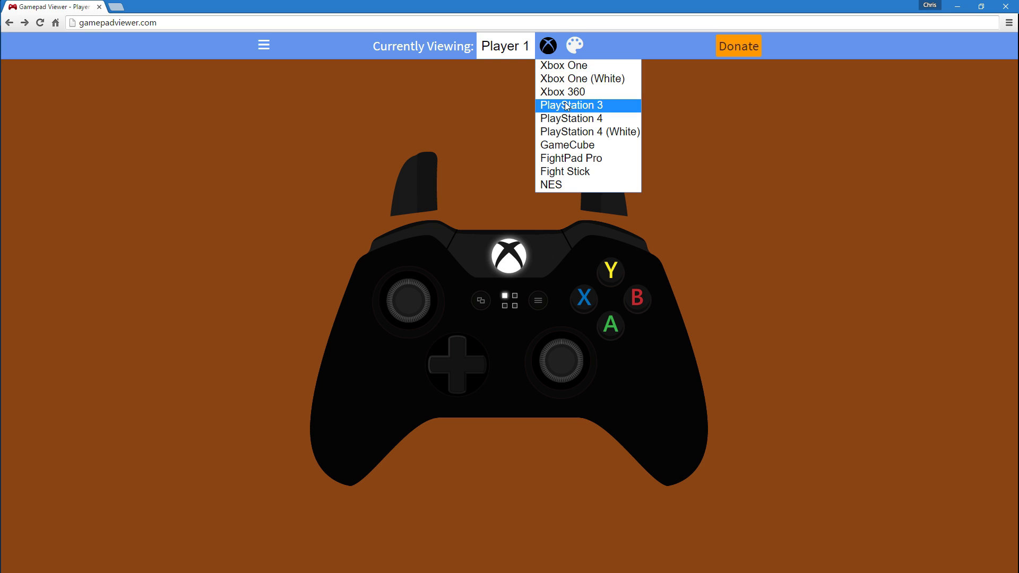
pyautogui.click(591, 146)
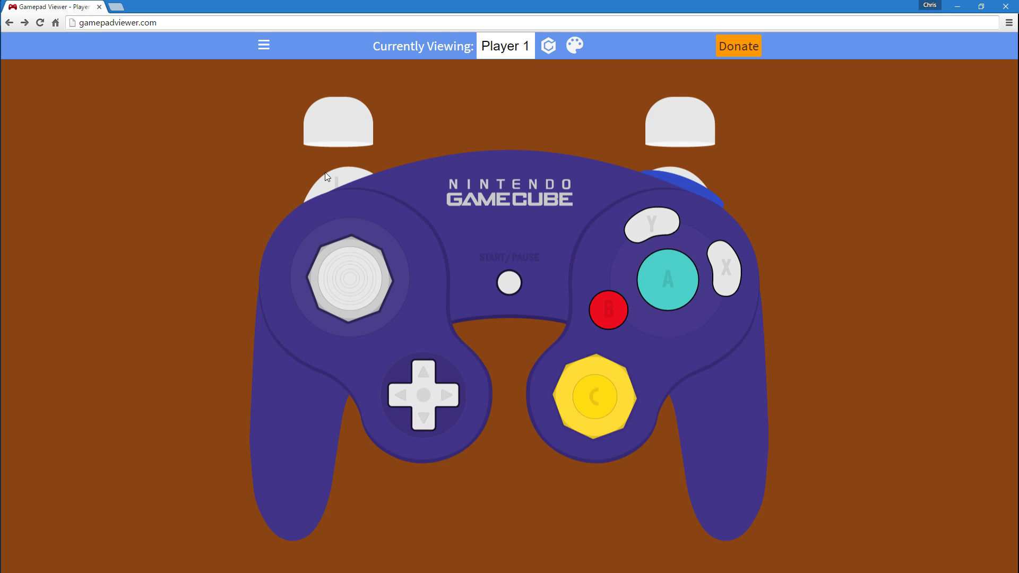
# Open Remap Buttons and add a mapping row based on Player 1
pyautogui.click(264, 45)
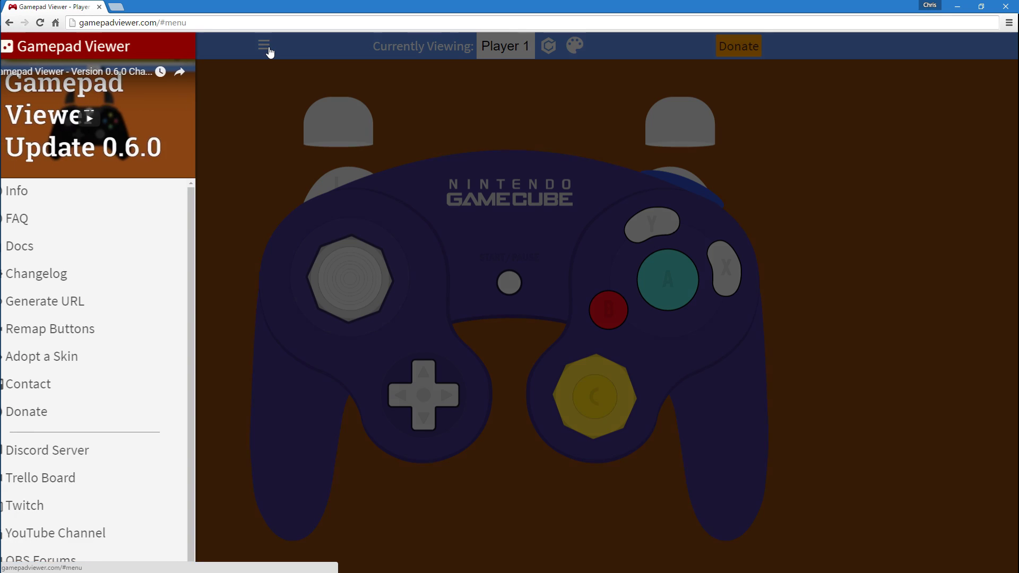
pyautogui.click(123, 338)
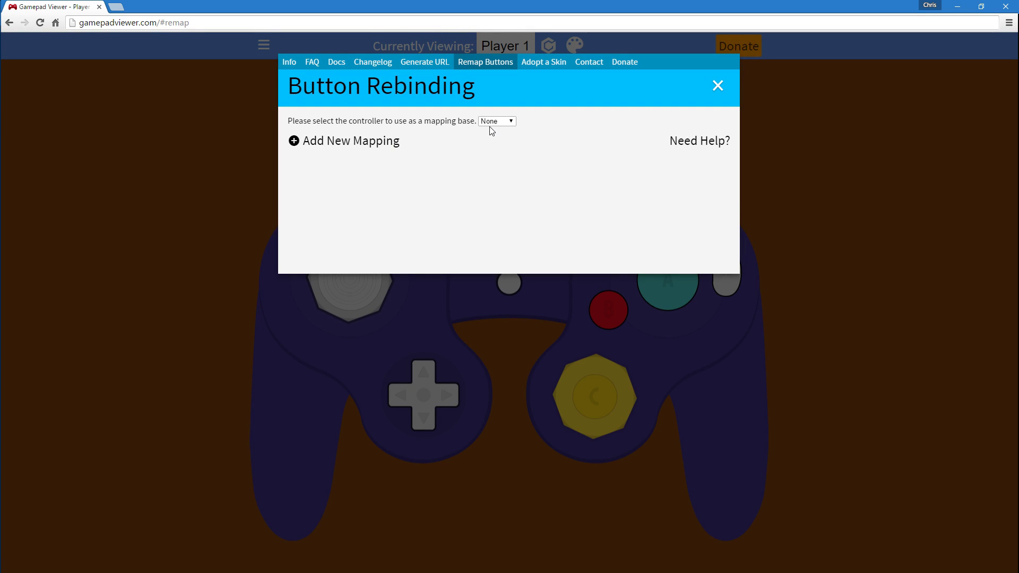
pyautogui.click(349, 142)
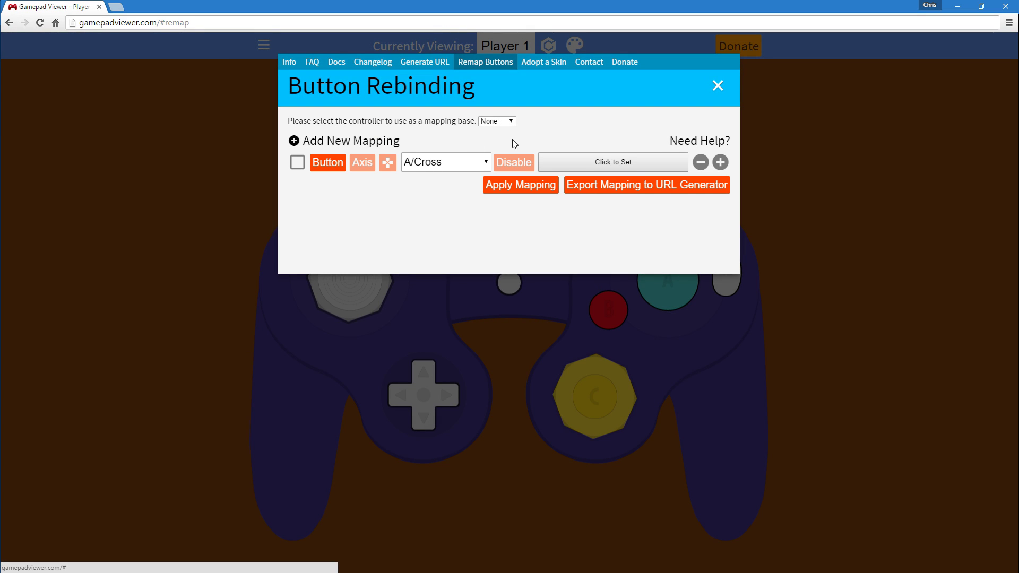
pyautogui.click(504, 121)
pyautogui.click(501, 138)
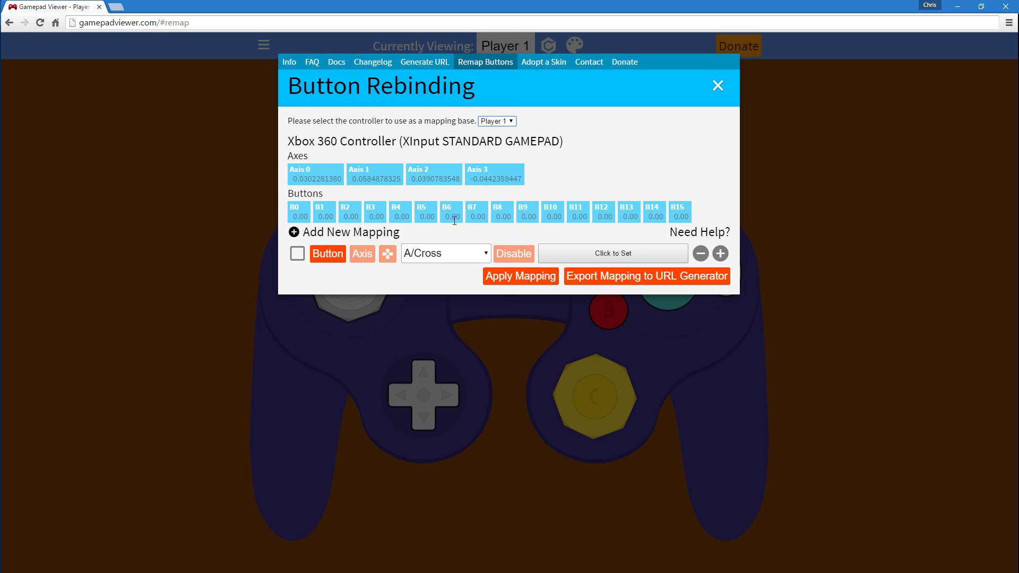
# Enable value fixing with fix type Trigger (0 to 1) and target LT/L2
pyautogui.click(297, 254)
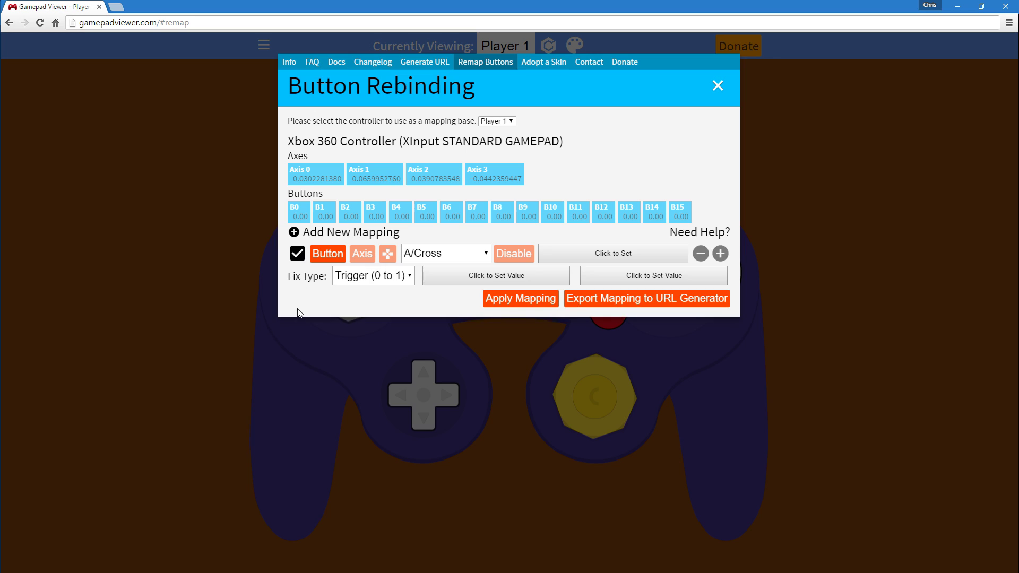
pyautogui.click(398, 279)
pyautogui.click(386, 301)
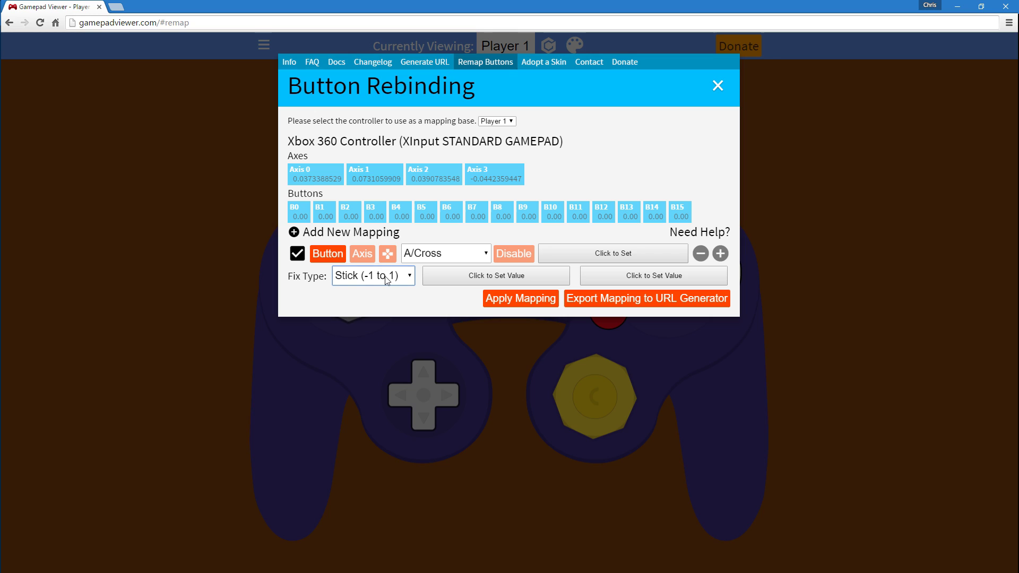
pyautogui.click(386, 280)
pyautogui.click(380, 291)
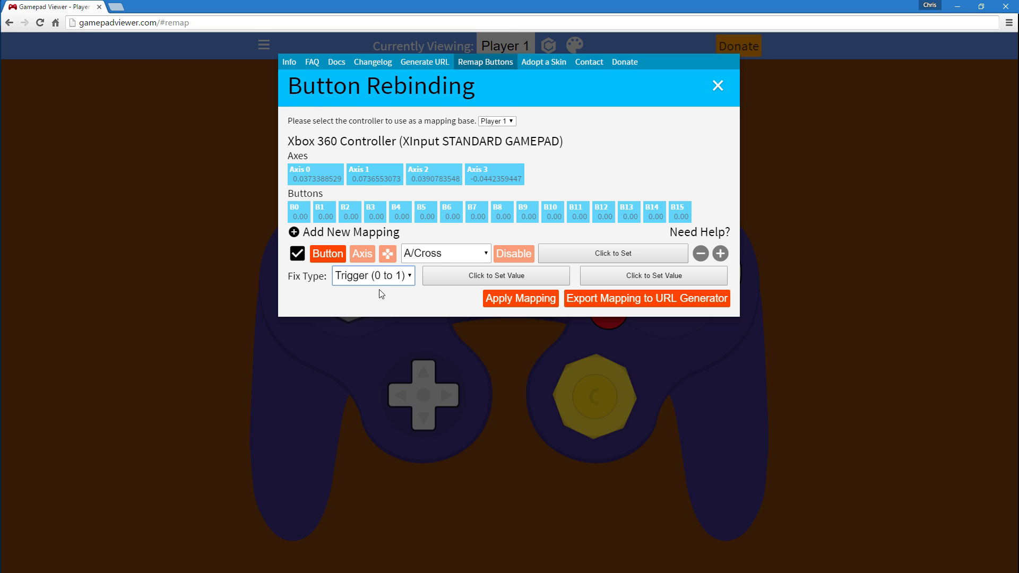
pyautogui.click(423, 256)
pyautogui.click(443, 352)
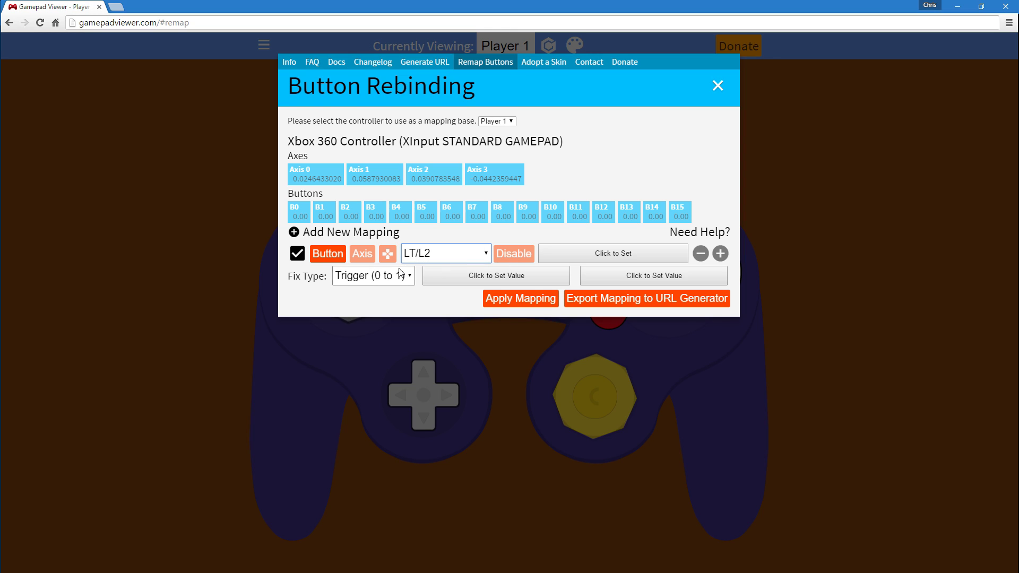
# Capture Axis 0 as the source, with its resting and fully pressed values
pyautogui.click(608, 256)
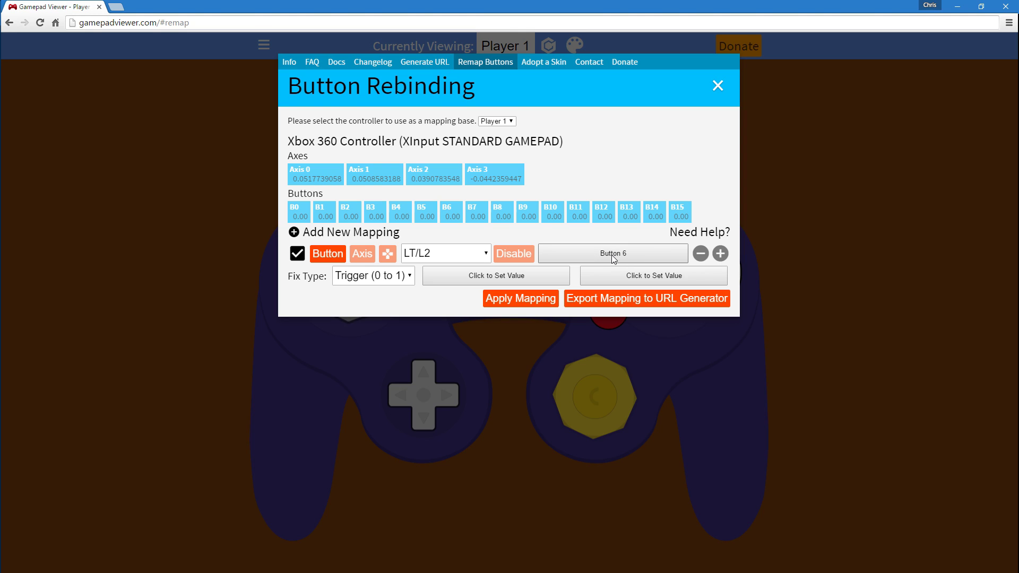
pyautogui.click(611, 255)
pyautogui.click(521, 272)
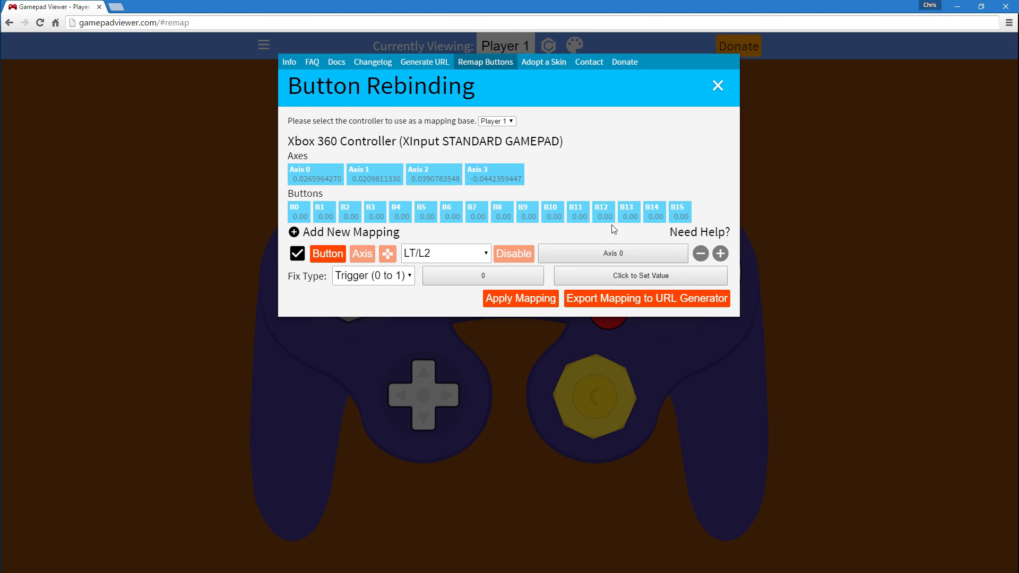
pyautogui.click(604, 275)
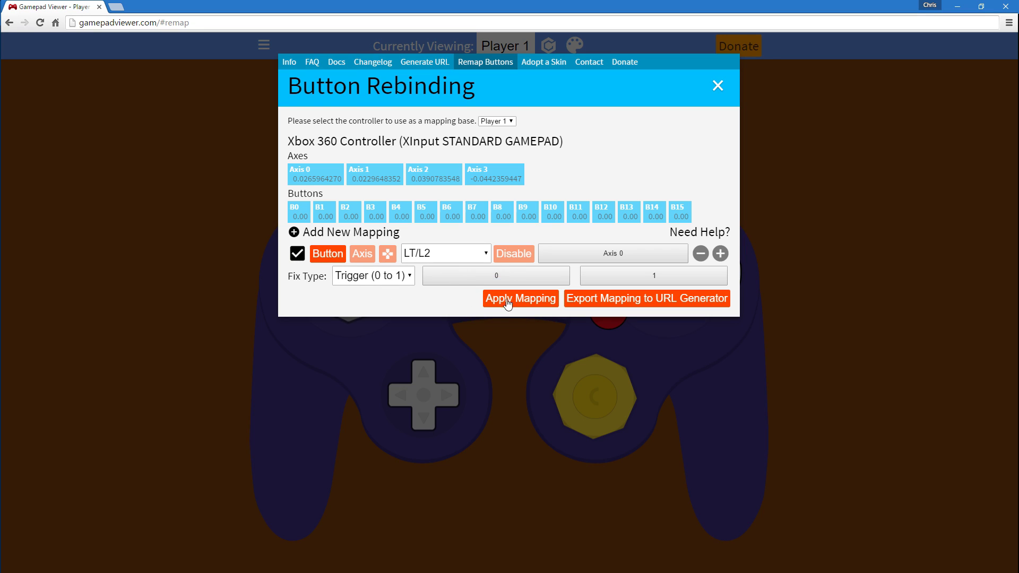
# Add an enabled axis mapping with fix type Stick (-1 to 1)
pyautogui.click(361, 237)
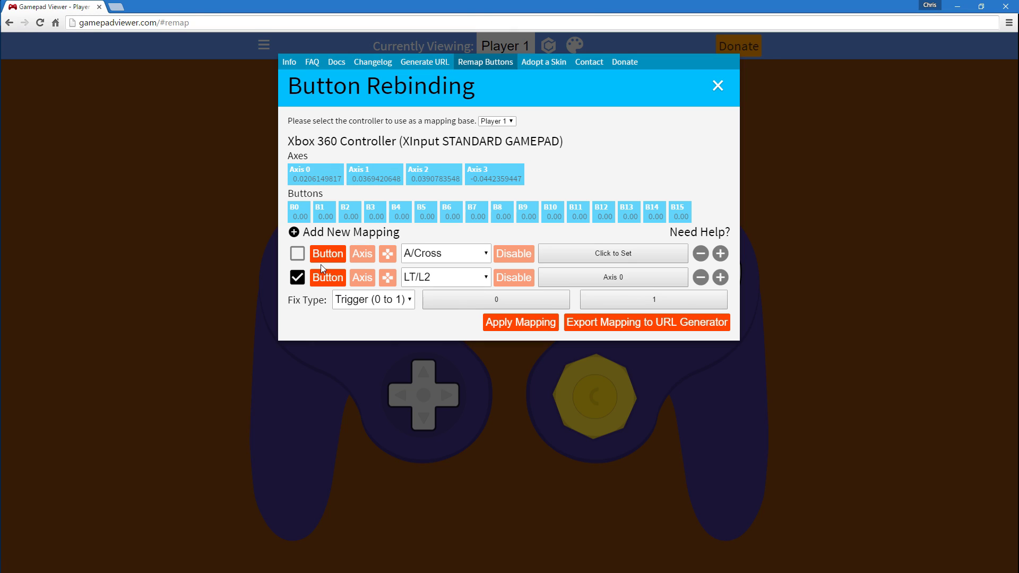
pyautogui.click(357, 256)
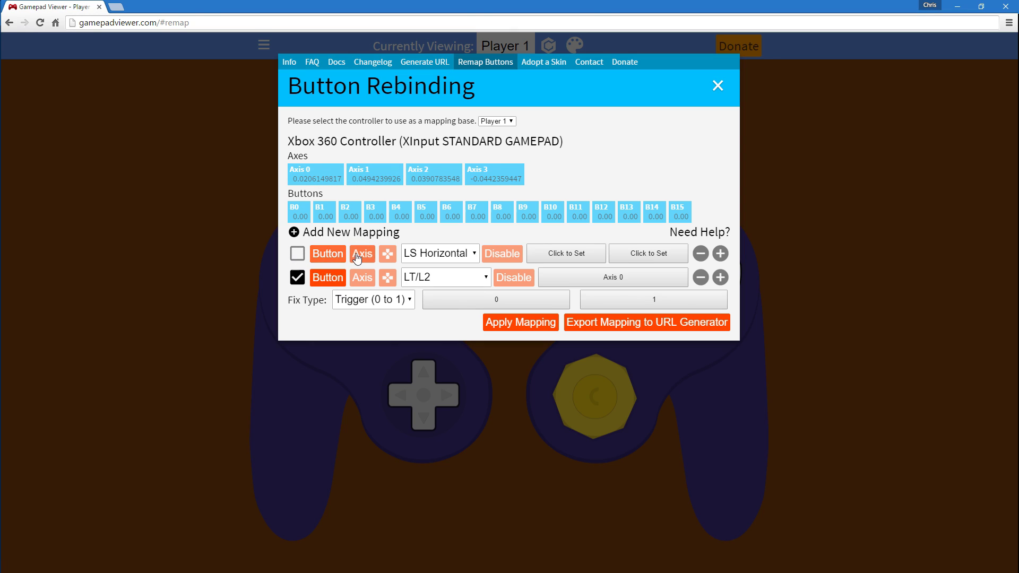
pyautogui.click(297, 256)
pyautogui.click(397, 276)
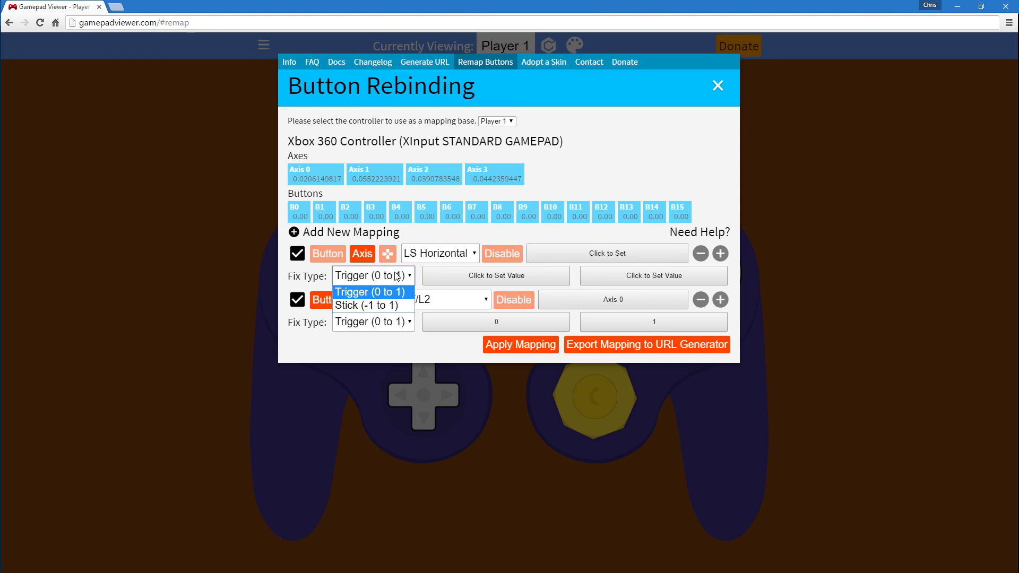
pyautogui.click(388, 306)
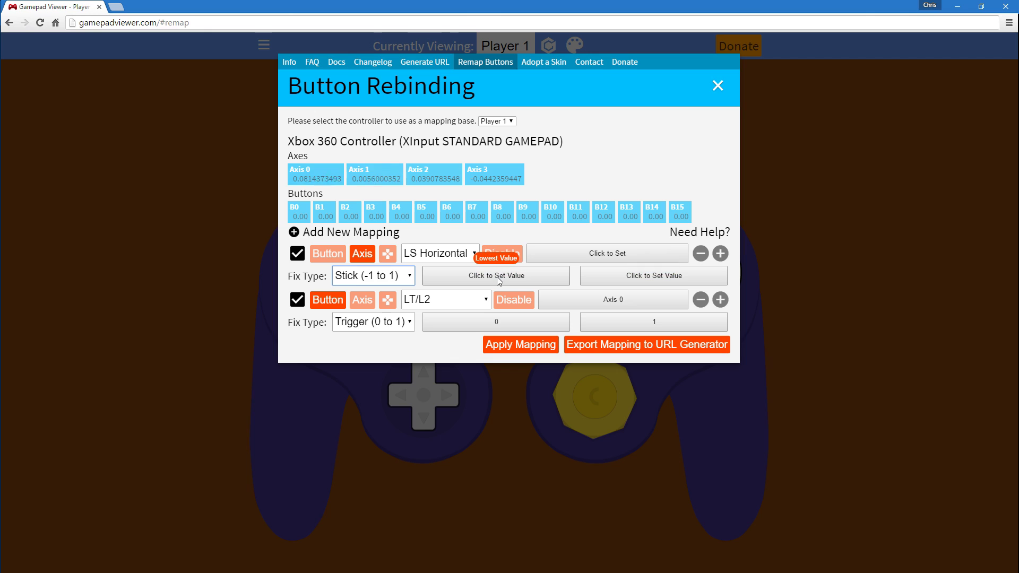
# Capture Axis 0 with its lowest and highest values, keeping LS Horizontal as target
pyautogui.click(621, 259)
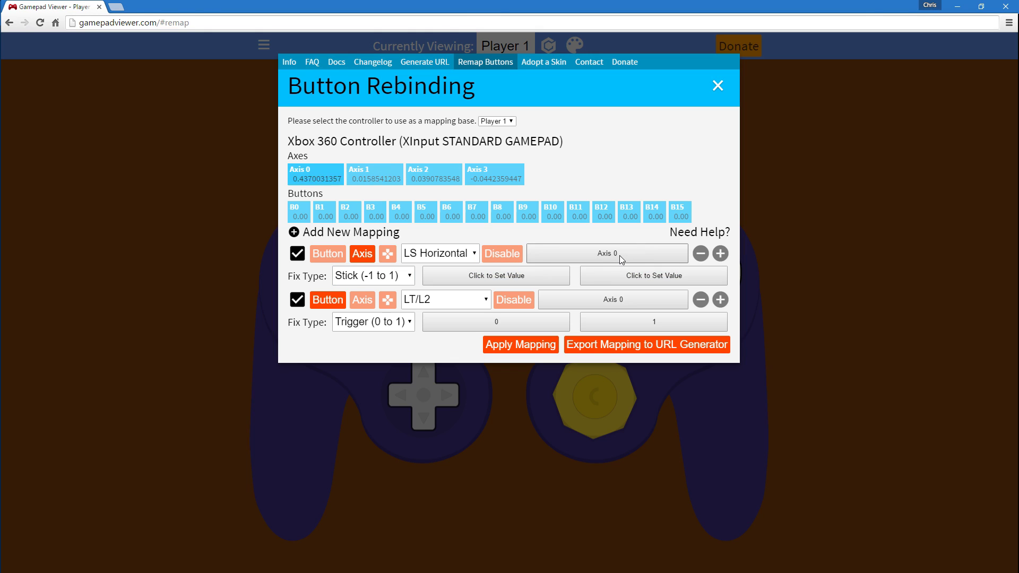
pyautogui.click(520, 272)
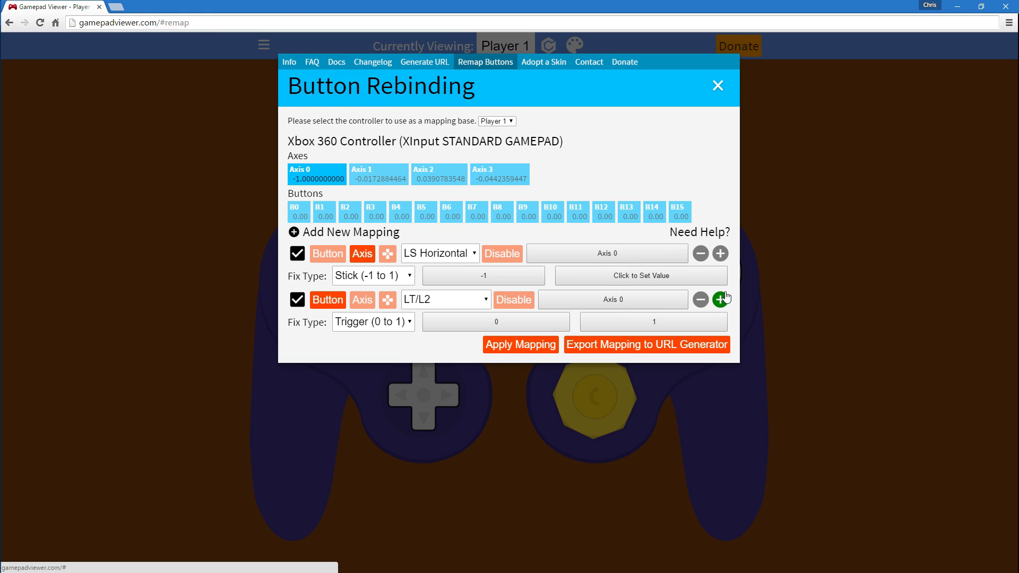
pyautogui.click(665, 275)
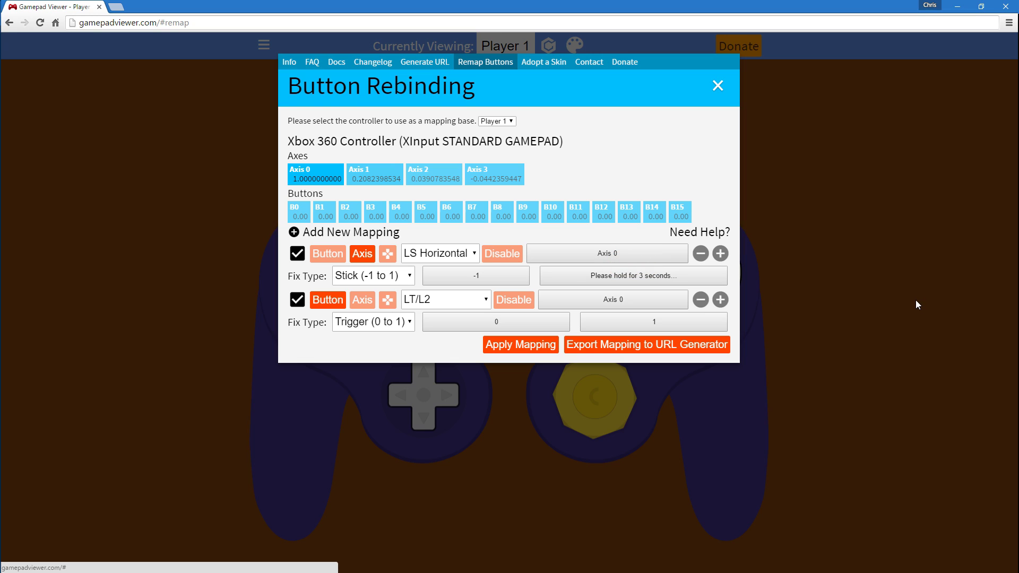
pyautogui.click(456, 259)
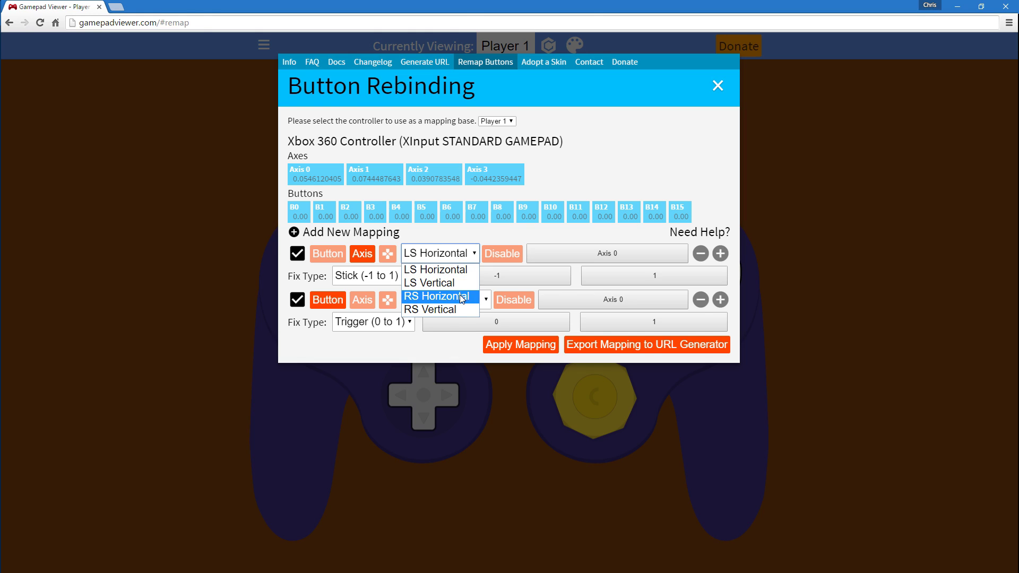
pyautogui.click(552, 244)
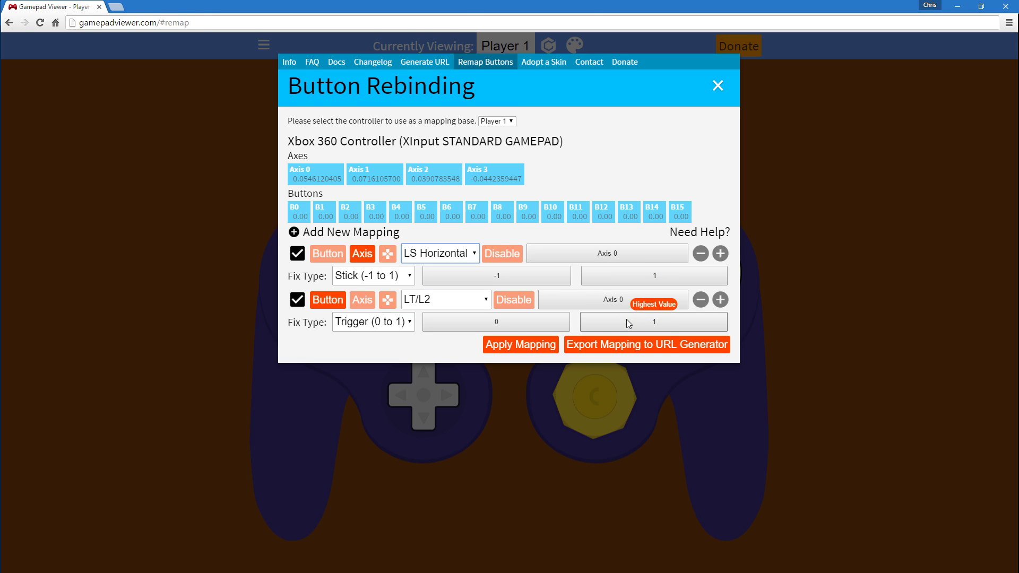
# Add a D-pad mapping on Axis 0 with Up at 1 and Down at -1
pyautogui.click(373, 234)
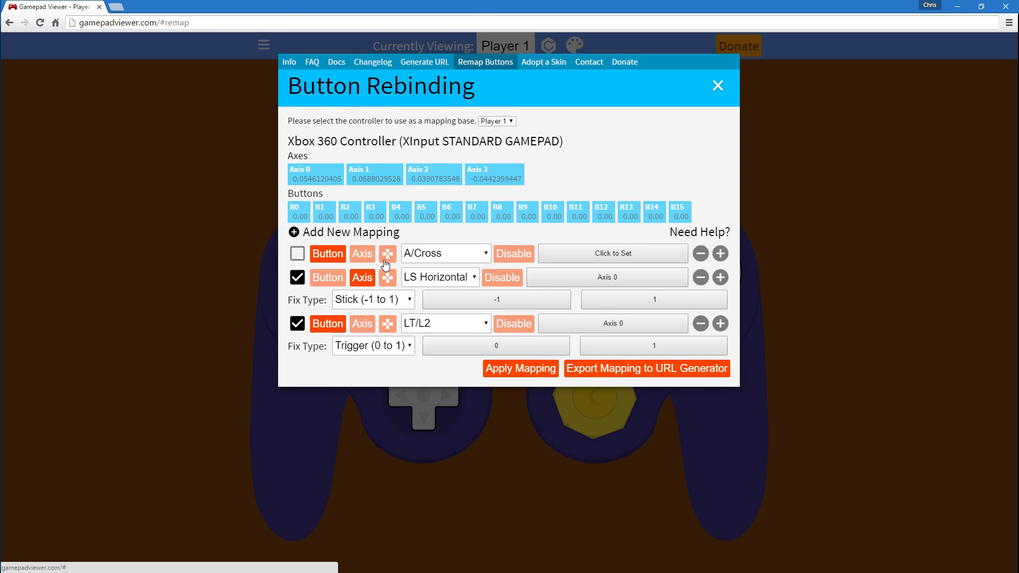
pyautogui.click(388, 255)
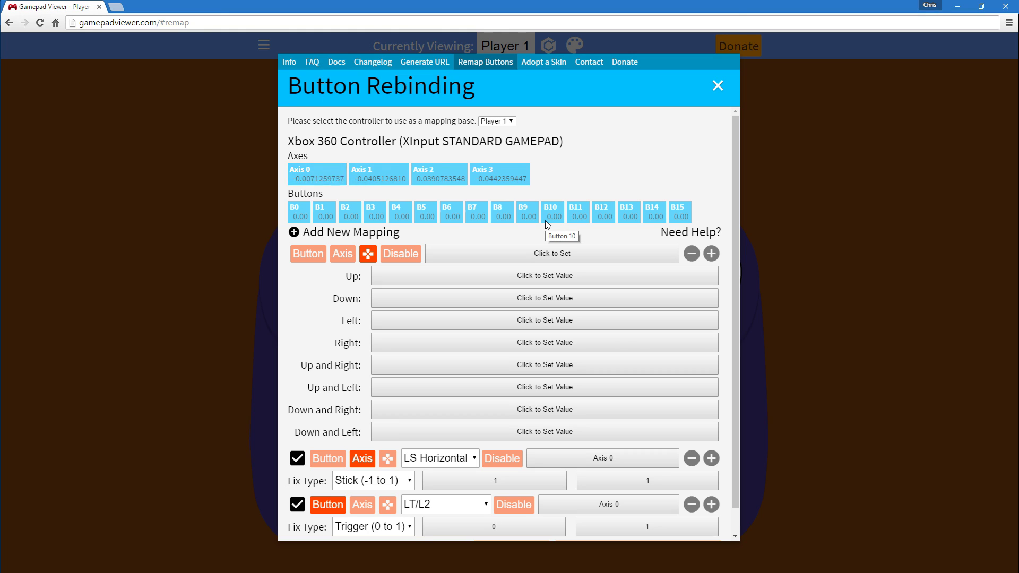
pyautogui.click(566, 256)
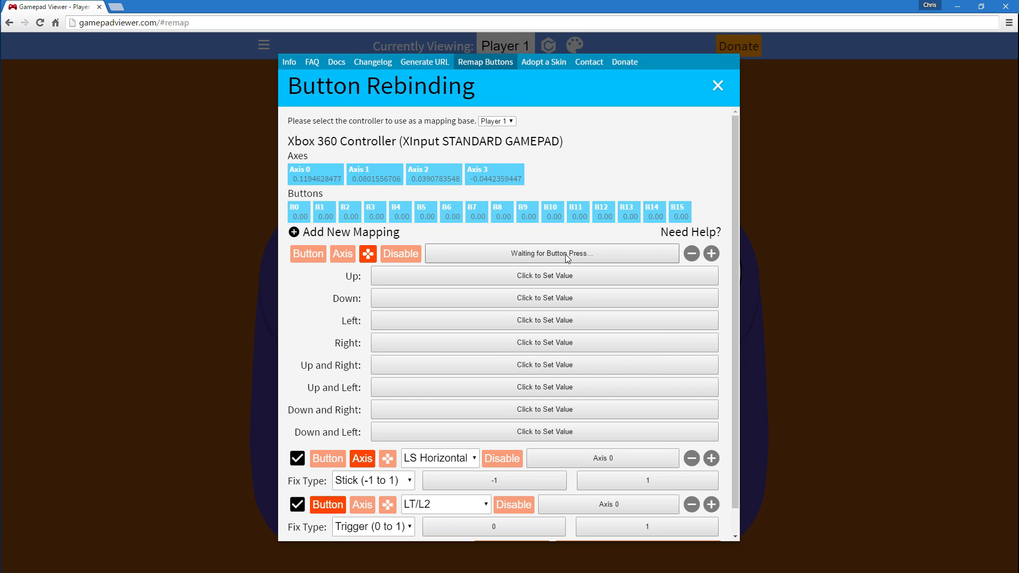
pyautogui.click(553, 279)
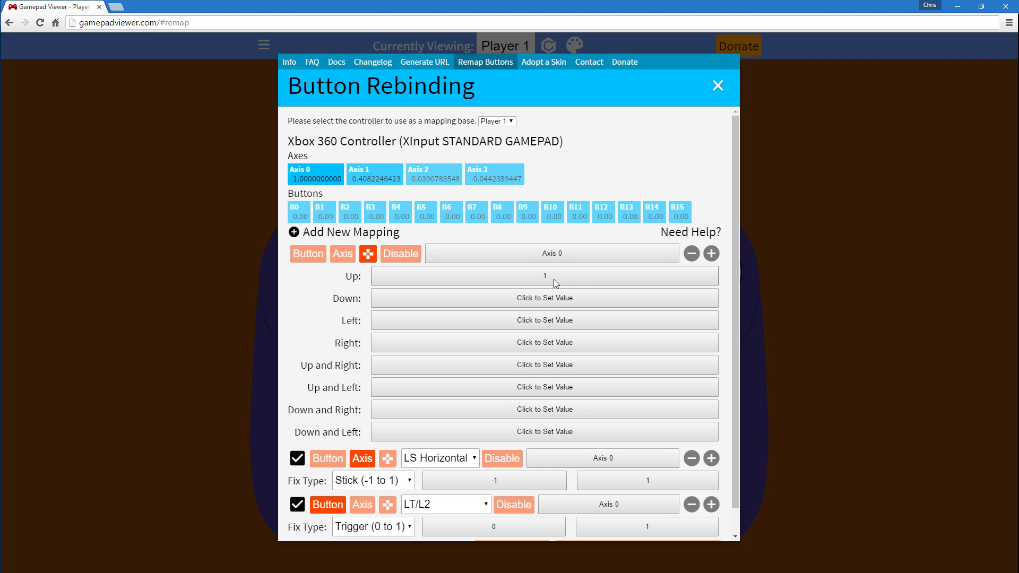
pyautogui.click(557, 296)
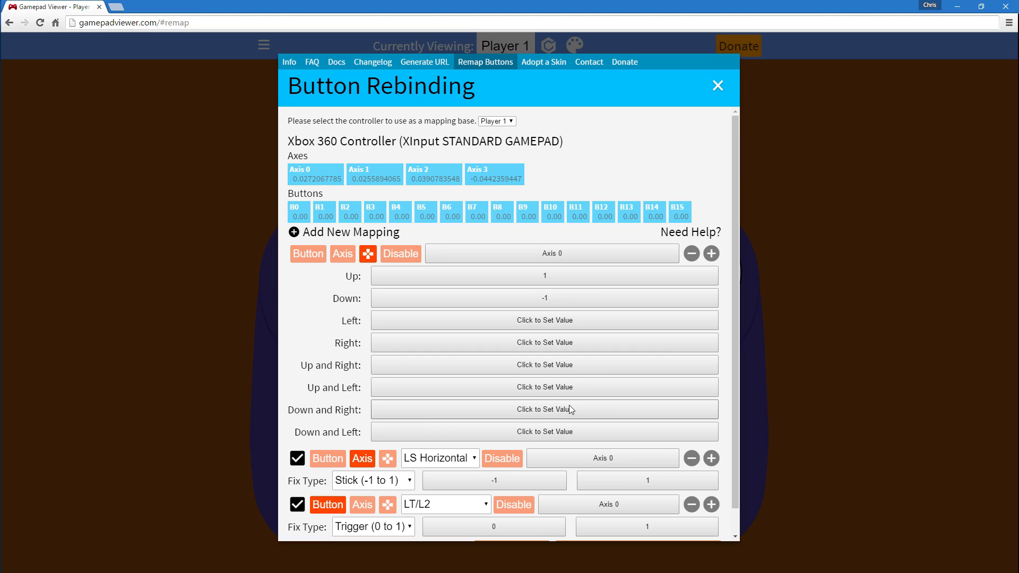
# Apply the mappings, which is refused with 'Please fill in all values'
pyautogui.scroll(-1, 550, 307)
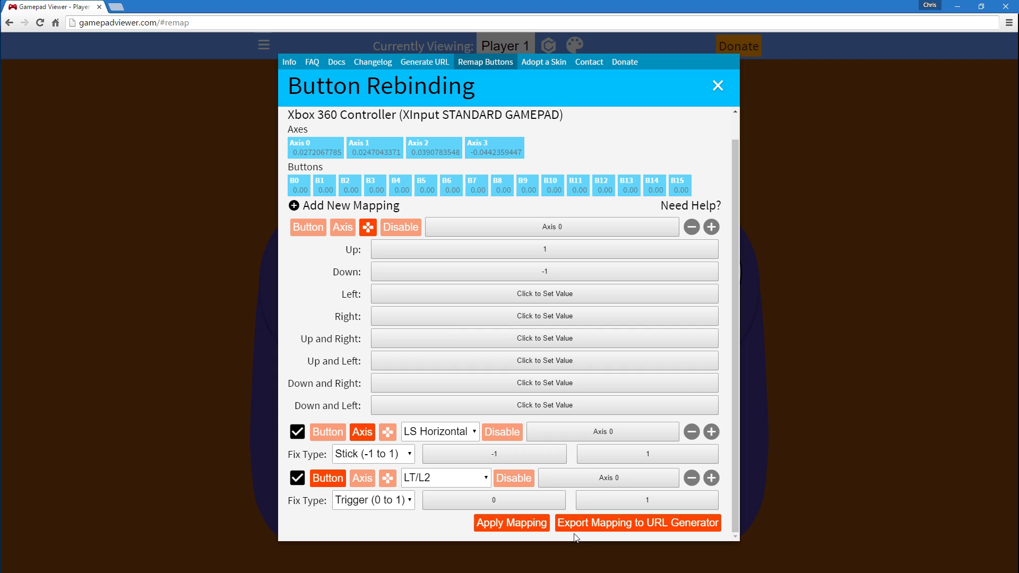
pyautogui.click(532, 525)
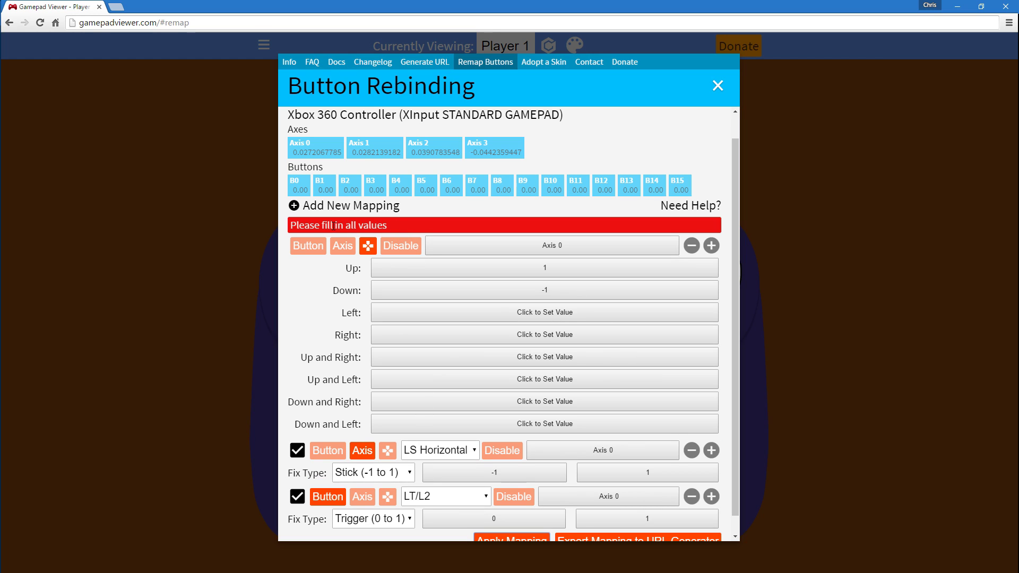
pyautogui.moveTo(289, 227); pyautogui.dragTo(417, 228)
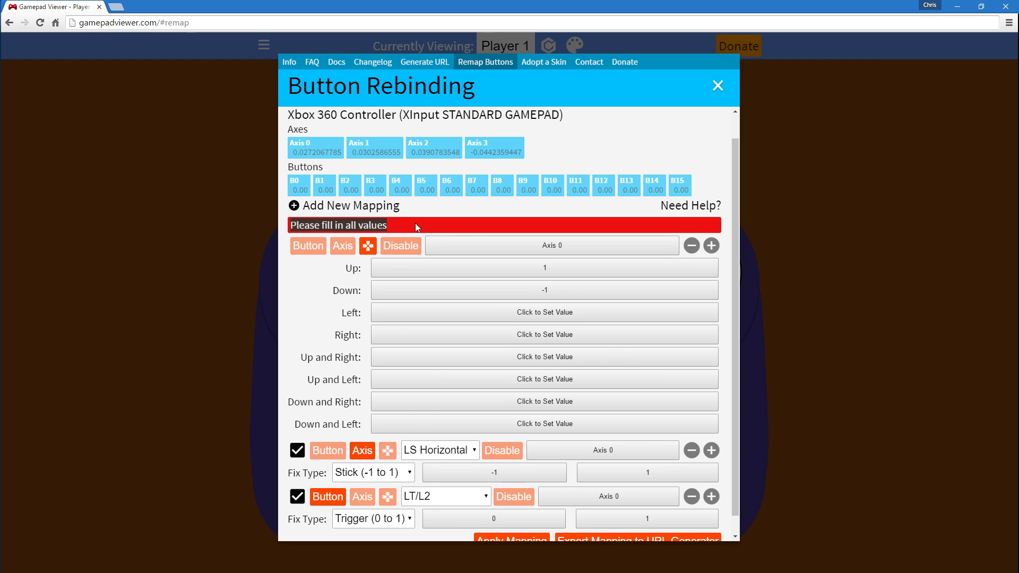
# Remove the incomplete D-pad mapping, disable A/Cross, and apply the mappings
pyautogui.click(692, 246)
pyautogui.click(362, 234)
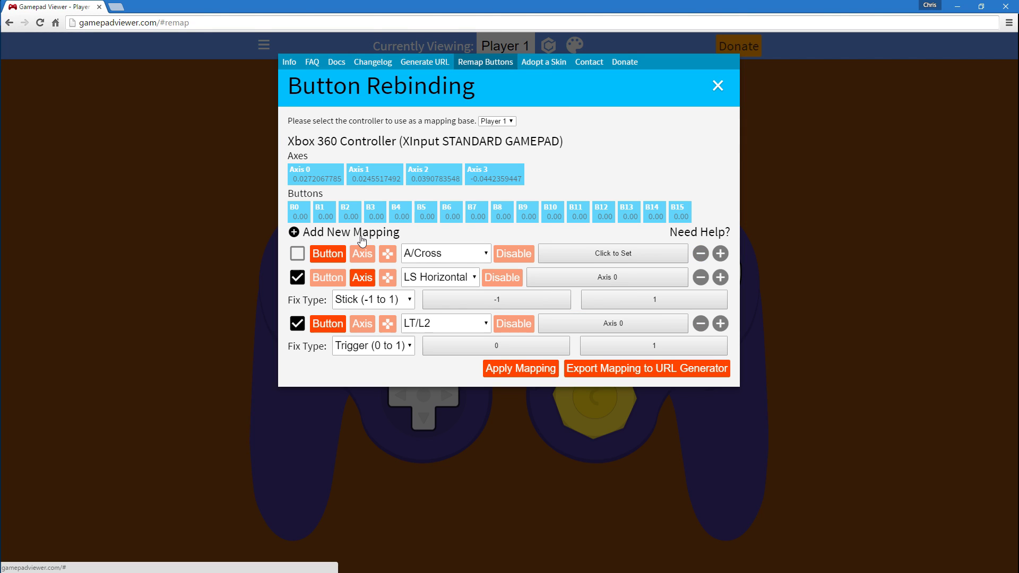
pyautogui.click(524, 371)
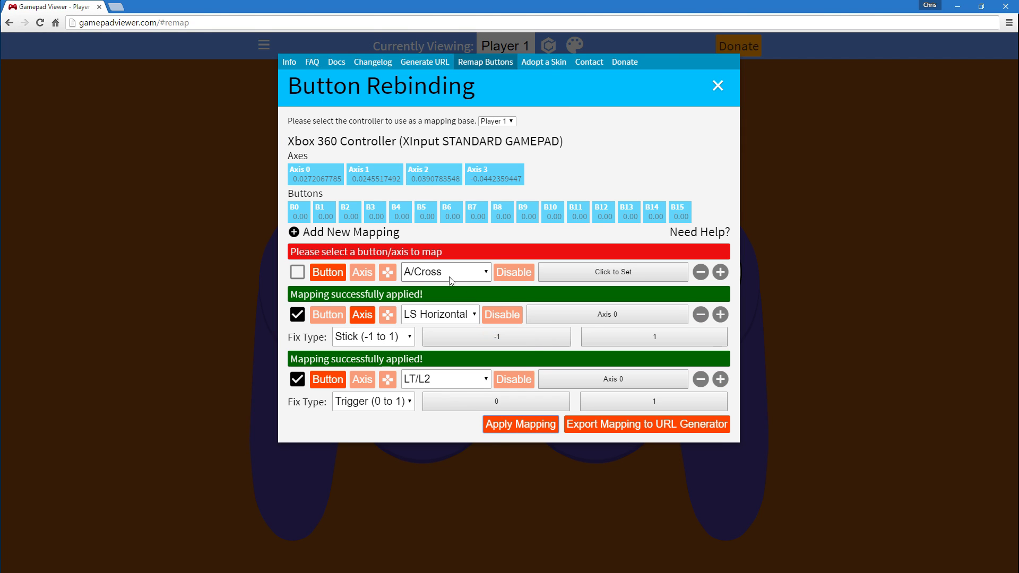
pyautogui.click(523, 273)
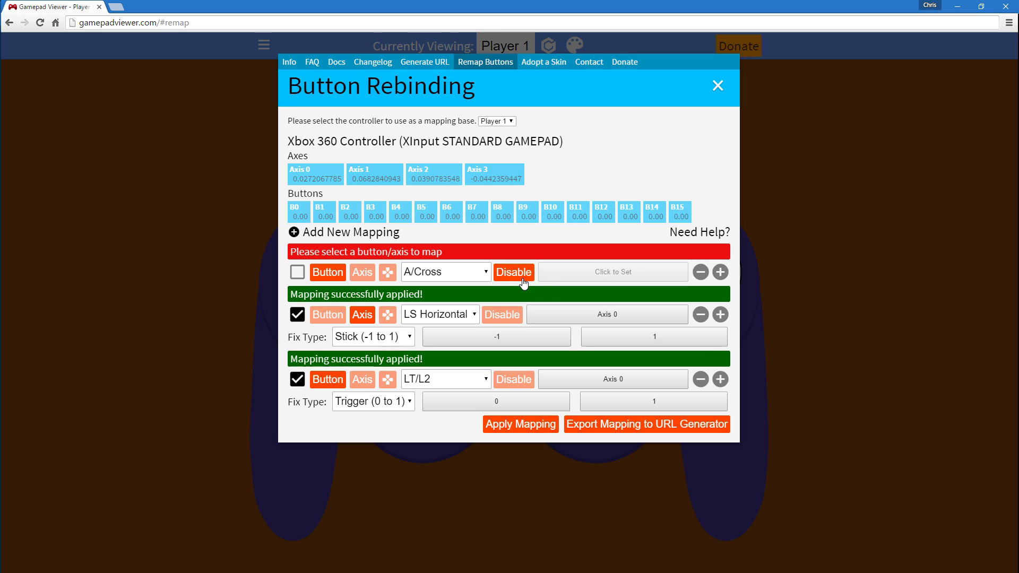
pyautogui.click(523, 388)
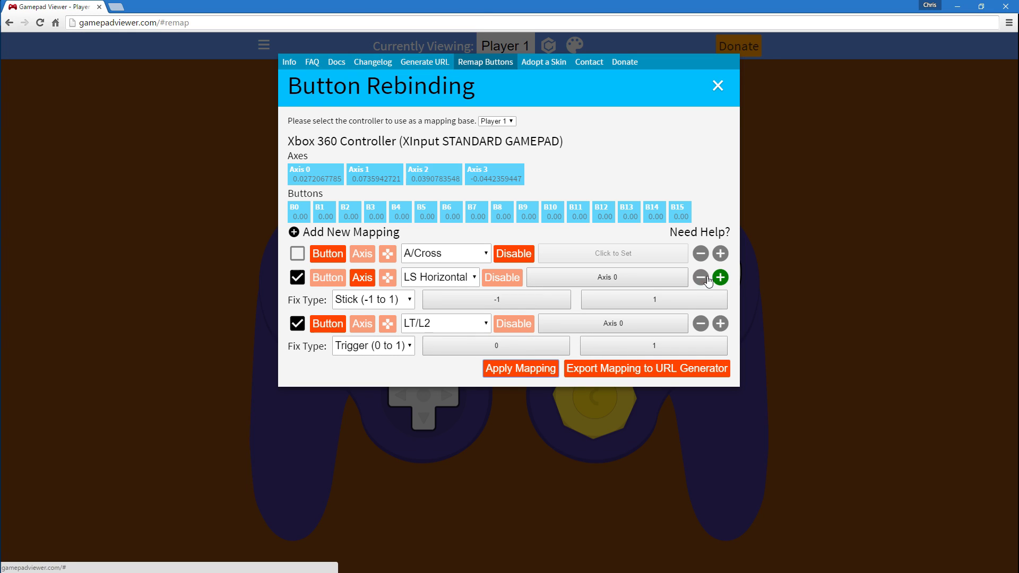
# Remove the LS Horizontal and LT/L2 mappings and add two new rows
pyautogui.click(702, 278)
pyautogui.click(703, 278)
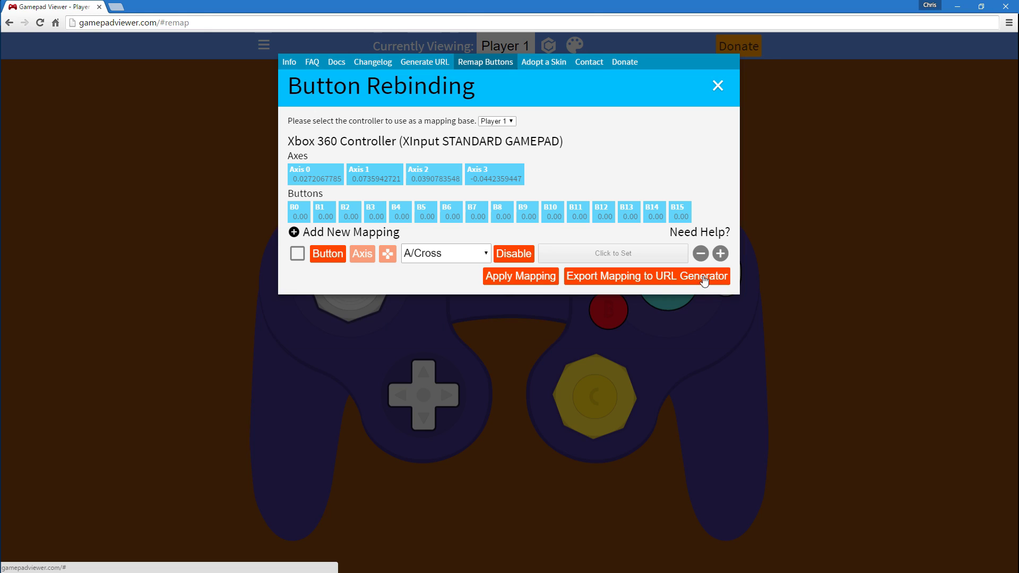
pyautogui.click(383, 237)
pyautogui.click(383, 237)
# Map the second row to B/Circle on Button 12
pyautogui.click(458, 286)
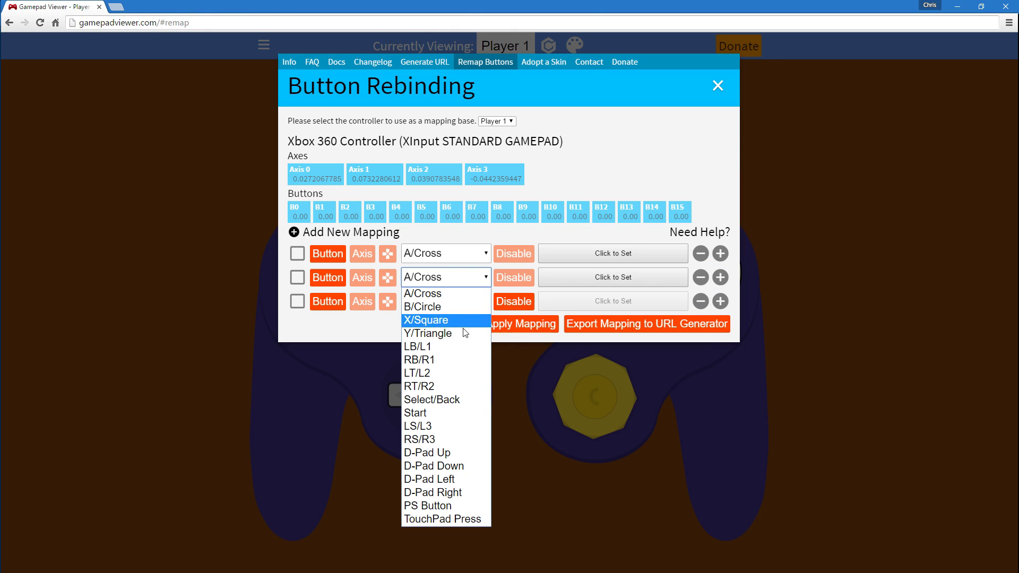
pyautogui.click(451, 303)
pyautogui.click(609, 277)
# Map the first row to RB/R1 on Button 14 and export to the URL generator
pyautogui.click(454, 254)
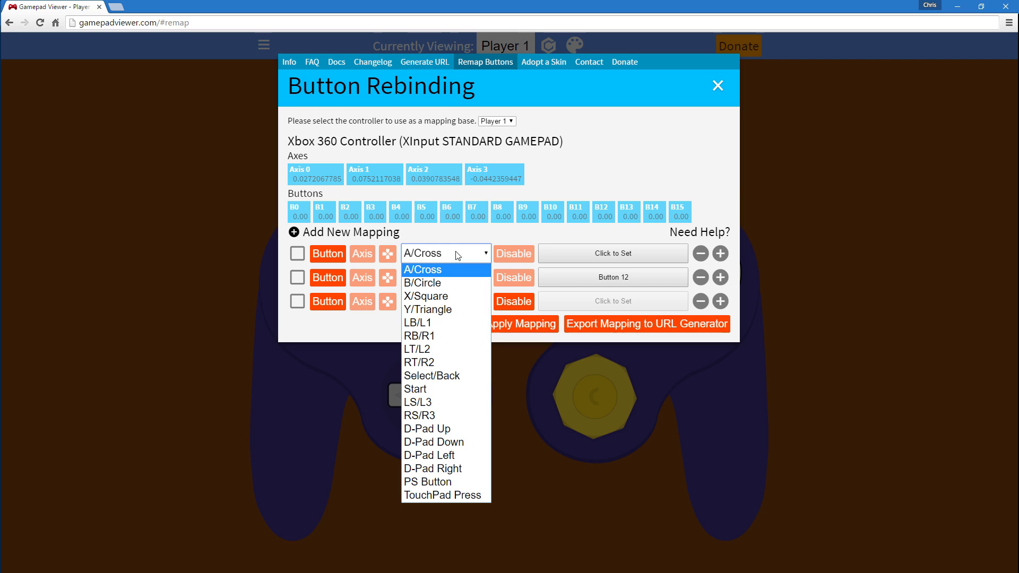
pyautogui.click(460, 330)
pyautogui.click(662, 251)
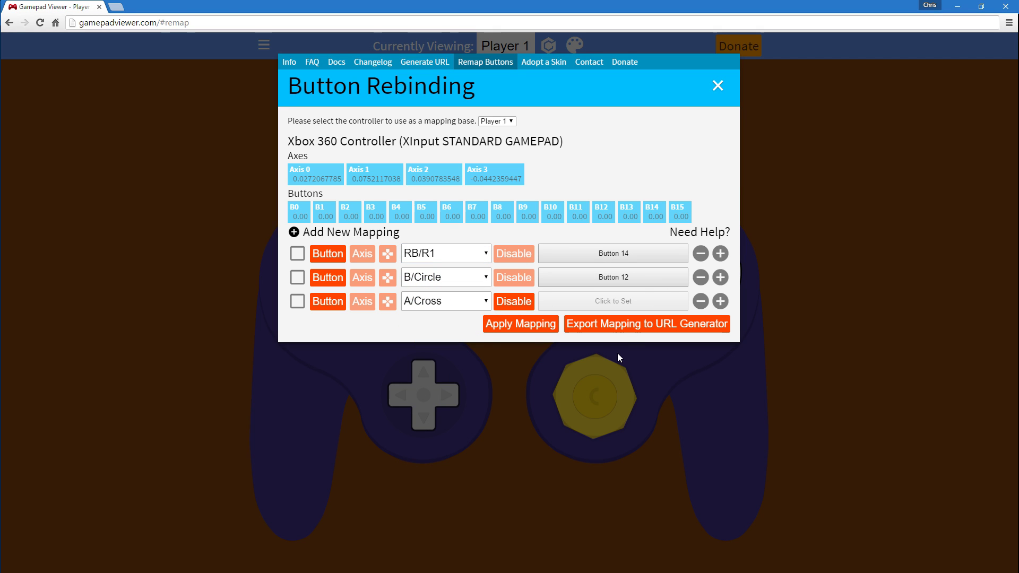
pyautogui.click(619, 325)
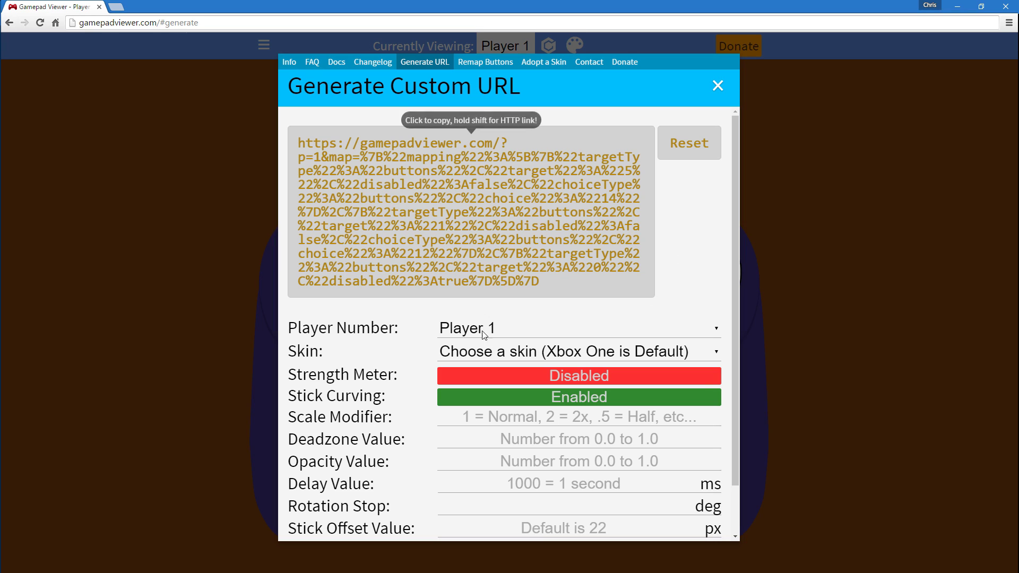
# Set Player Number to None and load the generated map= URL in the address bar
pyautogui.click(521, 336)
pyautogui.click(524, 343)
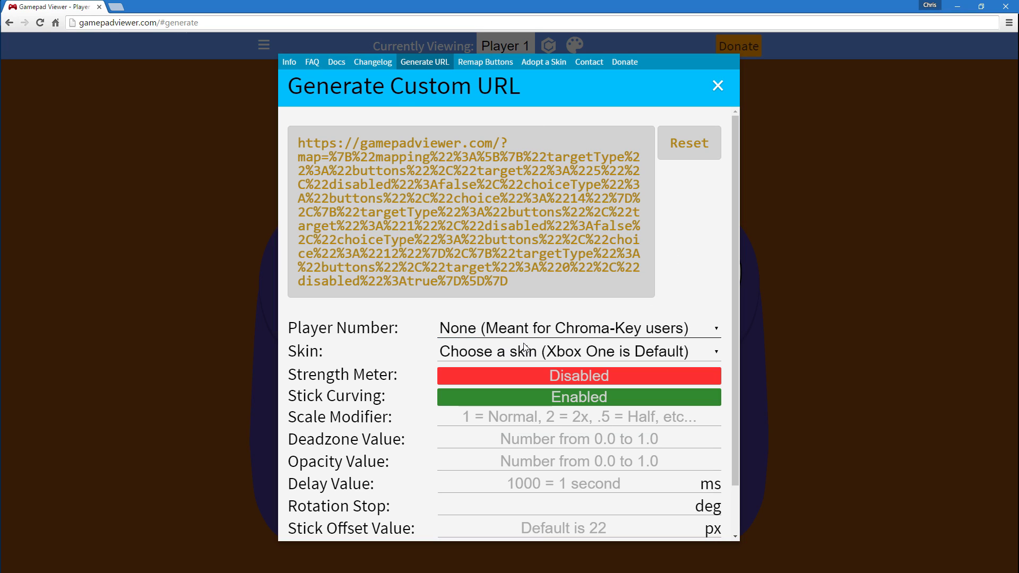
pyautogui.click(480, 214)
pyautogui.click(225, 25)
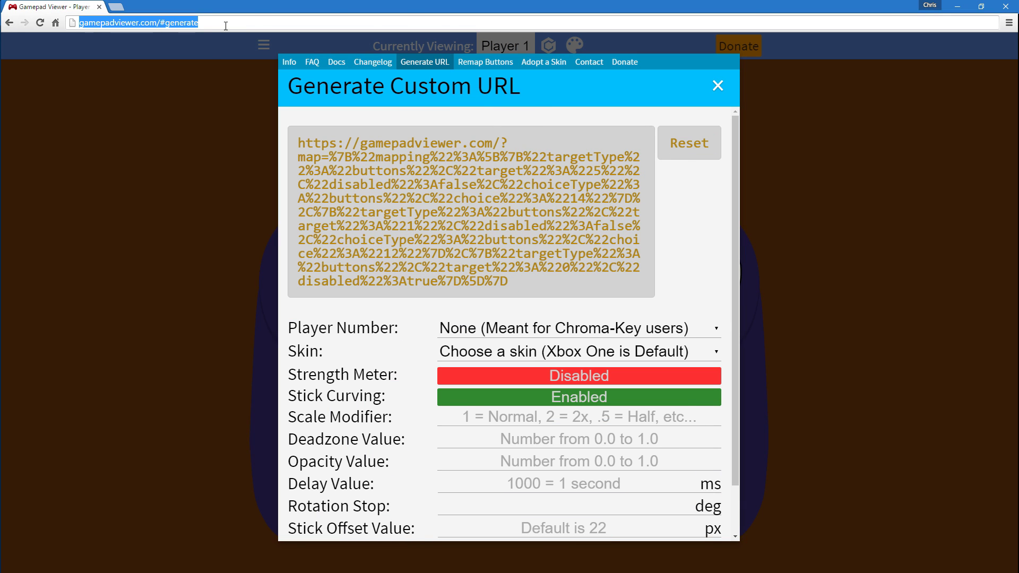
pyautogui.hotkey('ctrl', 'v')
pyautogui.press('Return')
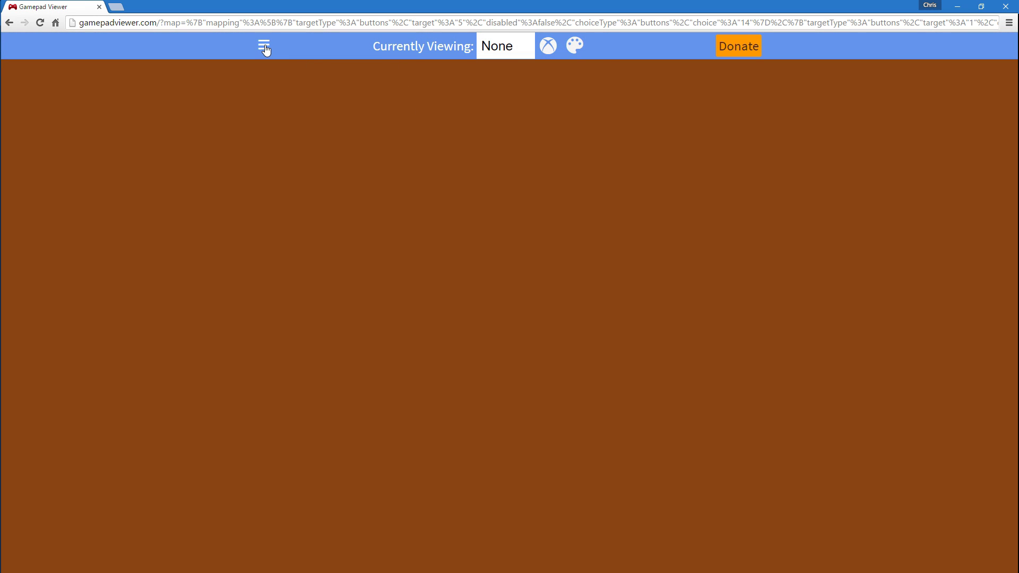
# Delete the RB/R1 row in Remap Buttons and apply the remaining B/Circle and A/Cross mappings
pyautogui.click(266, 48)
pyautogui.click(135, 338)
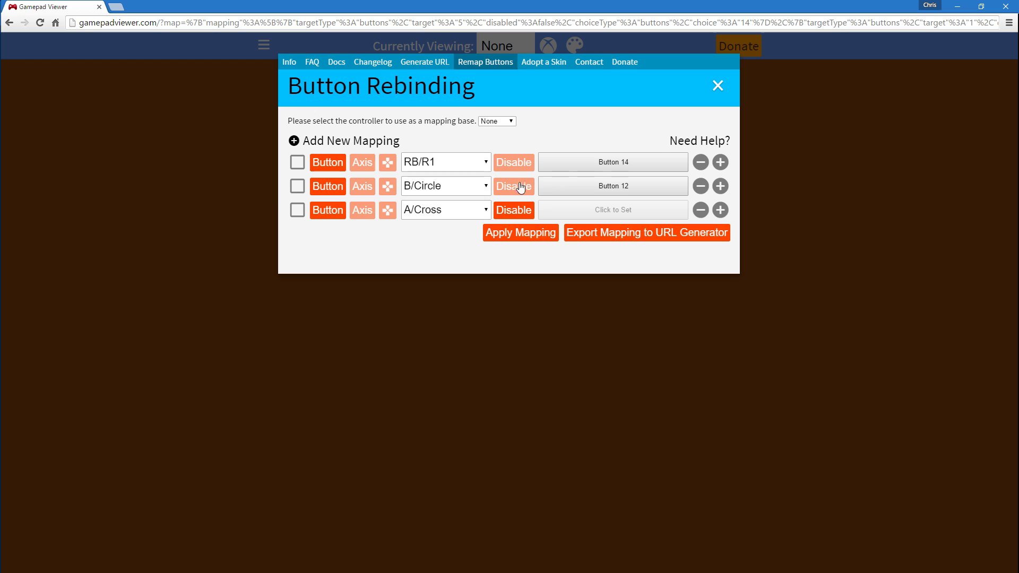
pyautogui.click(700, 164)
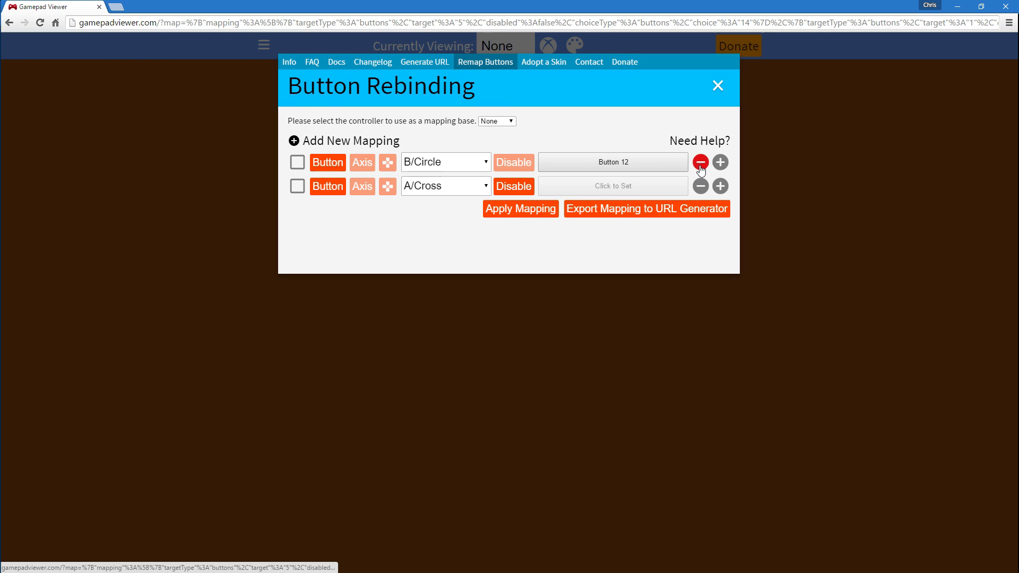
pyautogui.click(533, 211)
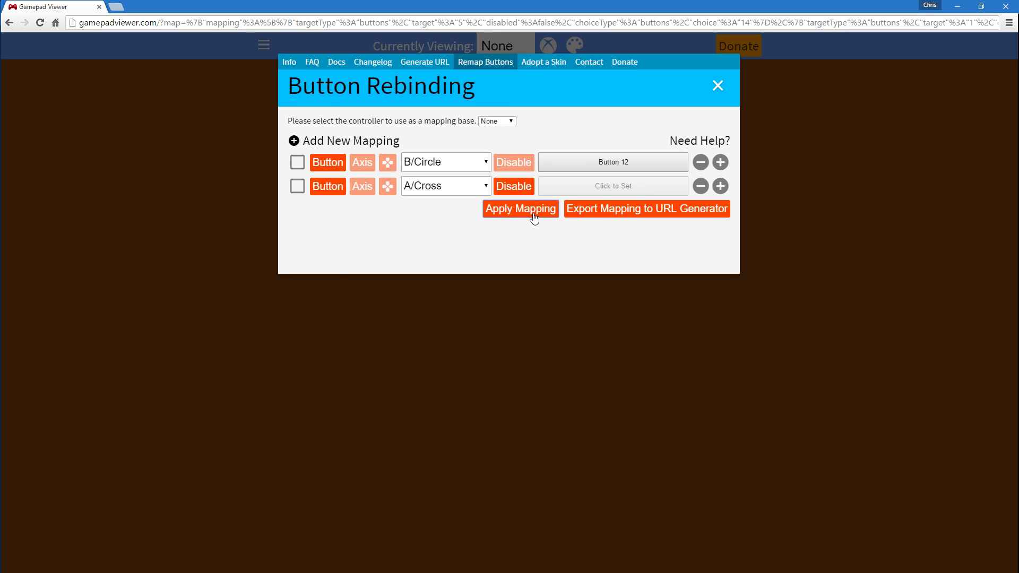
# Switch to the Generate URL tab and try its Delay, Stick Offset and CSS URL fields
pyautogui.click(437, 66)
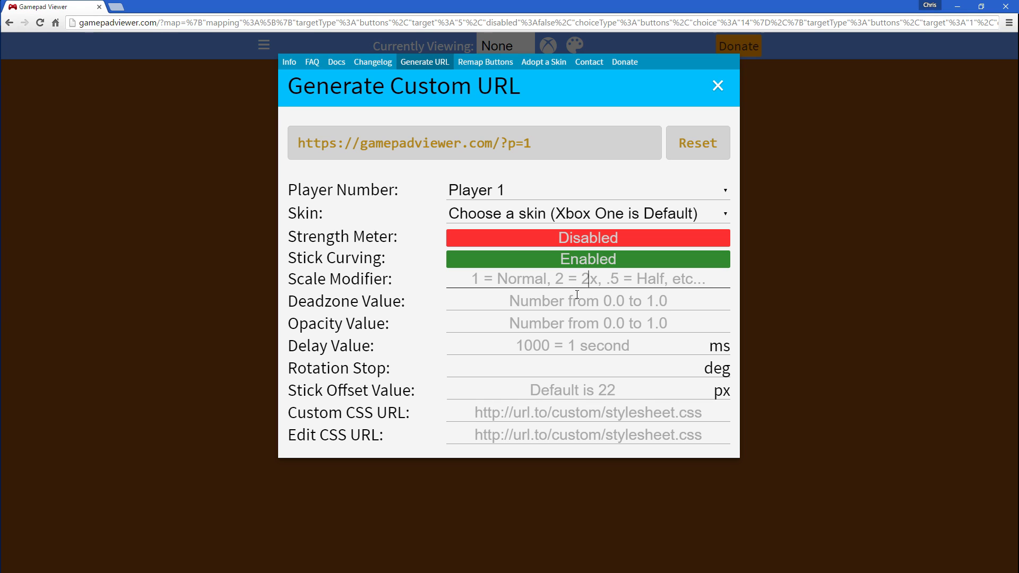
pyautogui.click(573, 345)
pyautogui.click(575, 390)
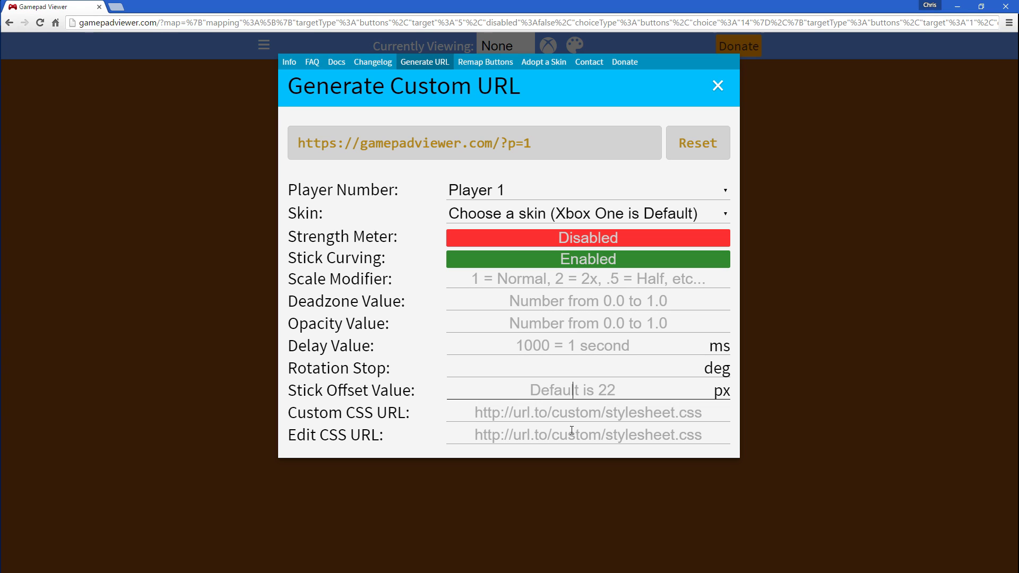
pyautogui.click(572, 434)
pyautogui.click(566, 415)
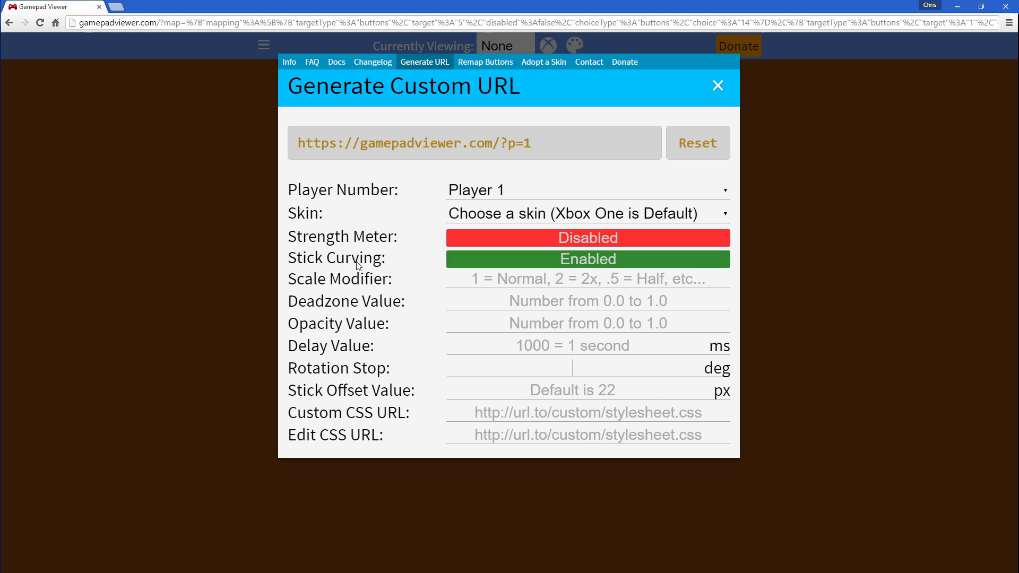
# Close the generator to view Player 1, then return to the URL generator
pyautogui.click(765, 229)
pyautogui.click(540, 49)
pyautogui.click(526, 46)
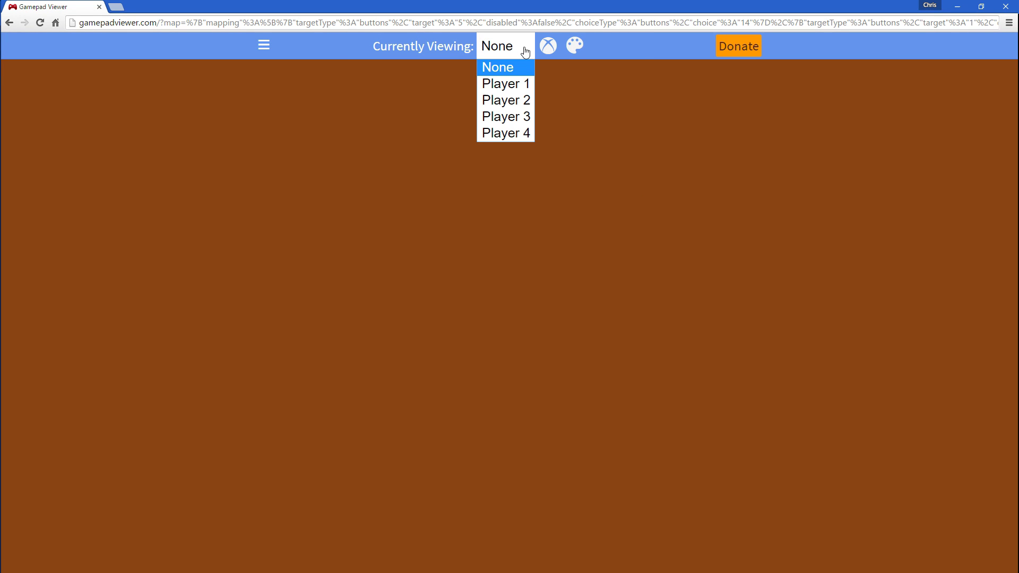
pyautogui.click(499, 81)
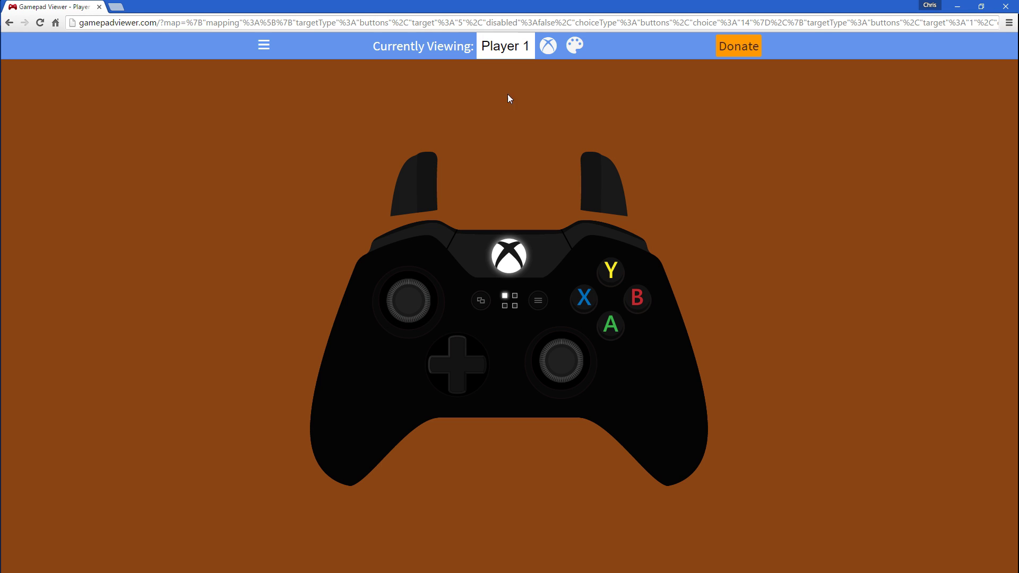
pyautogui.hotkey('alt', 'Left')
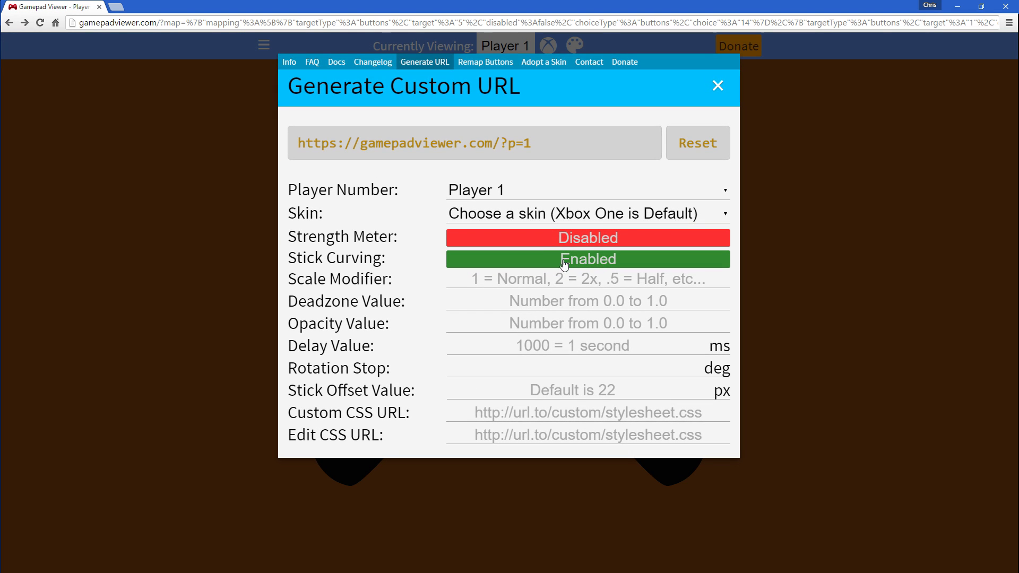
# Disable stick curving, set Player Number to None, and load gamepadviewer.com/?nocurve=1
pyautogui.click(558, 264)
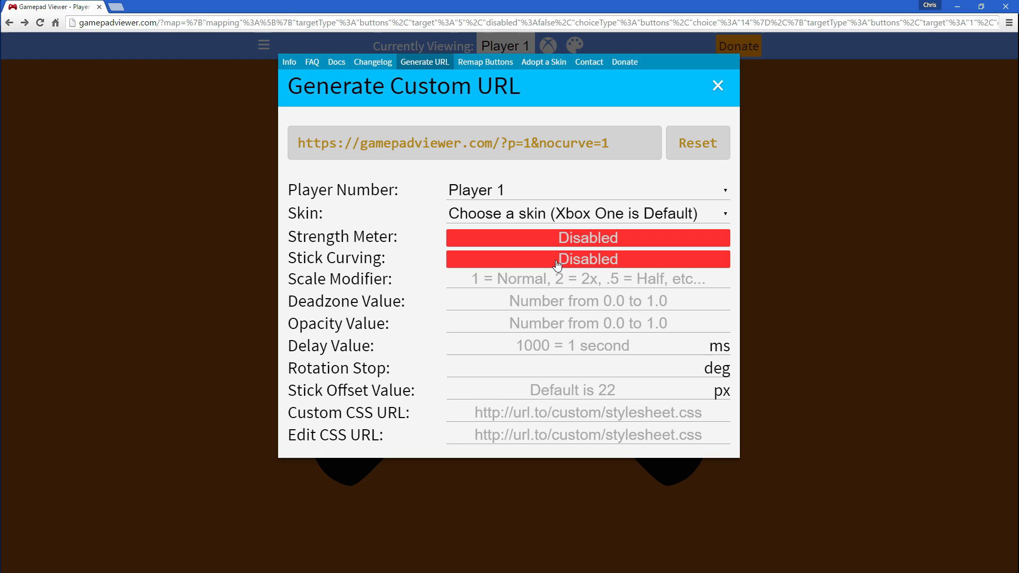
pyautogui.click(526, 192)
pyautogui.click(501, 207)
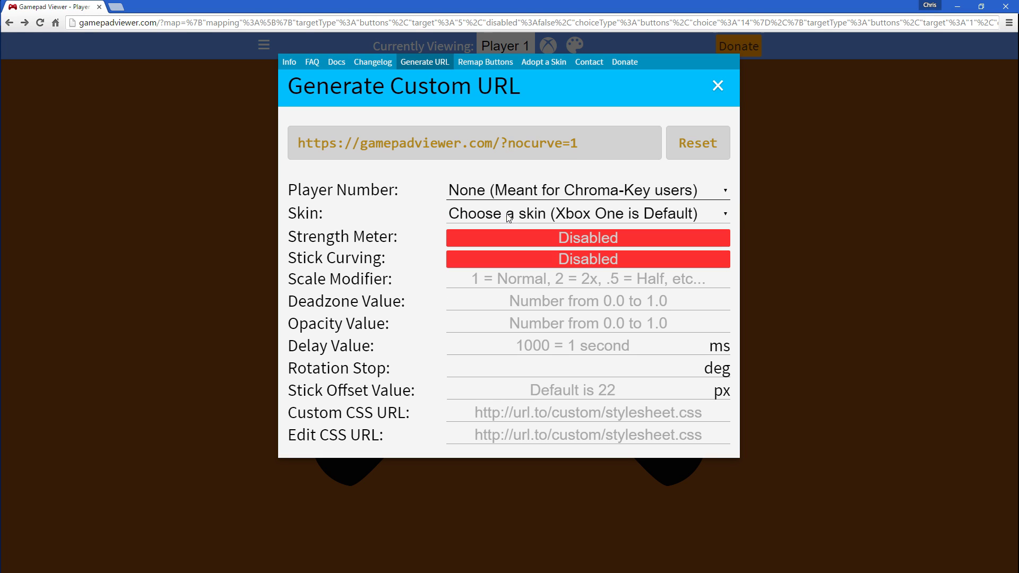
pyautogui.click(509, 153)
pyautogui.click(486, 22)
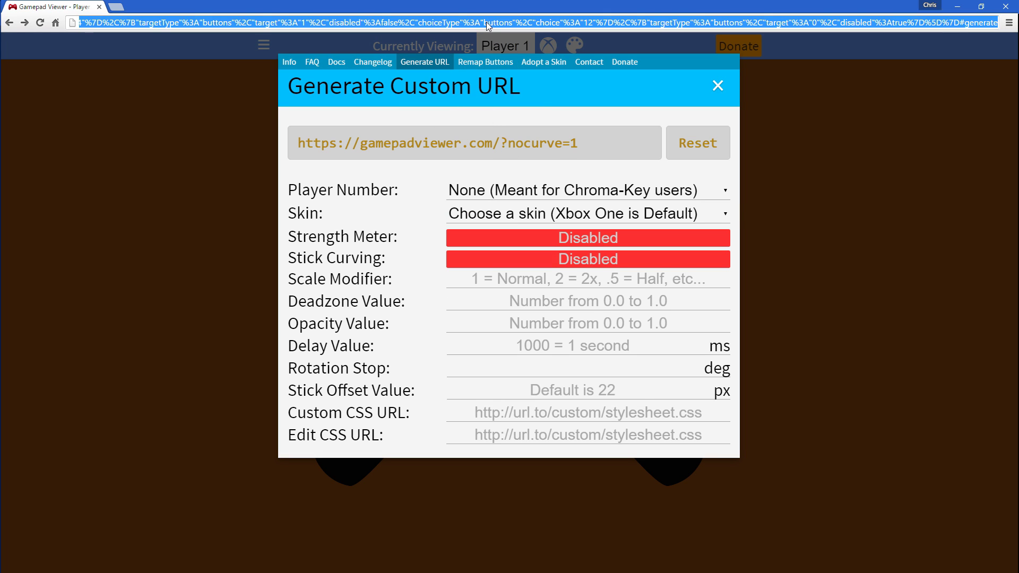
pyautogui.hotkey('ctrl', 'v')
pyautogui.press('Return')
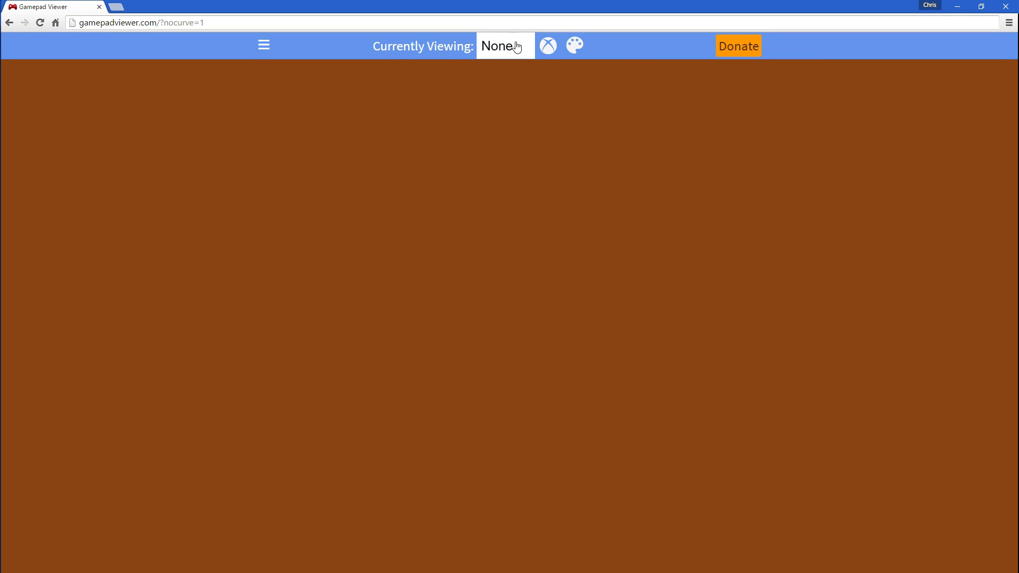
# View Player 1's Xbox One controller, briefly opening and closing the Generate URL dialog
pyautogui.click(518, 47)
pyautogui.click(505, 80)
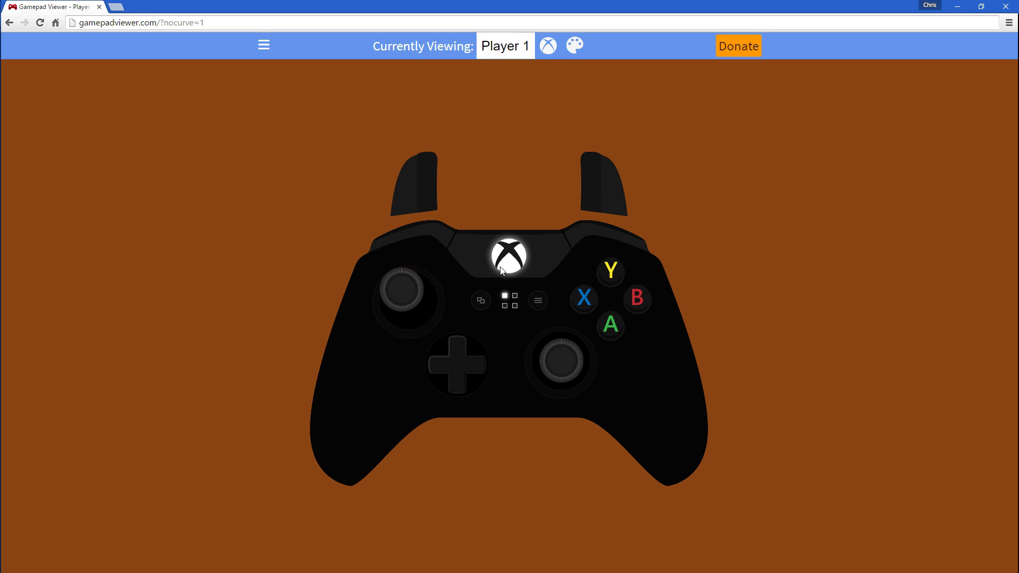
pyautogui.click(268, 45)
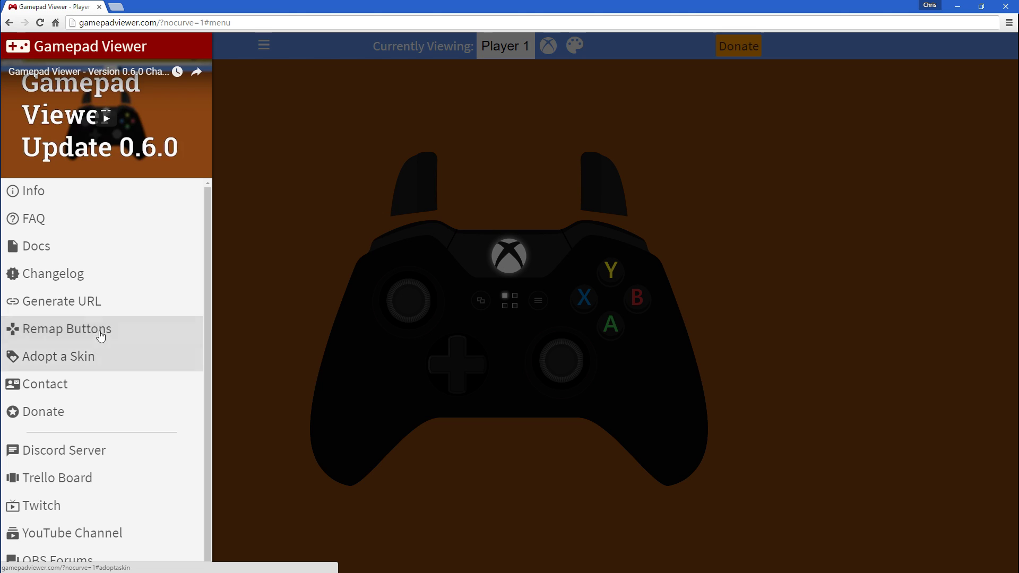
pyautogui.click(154, 300)
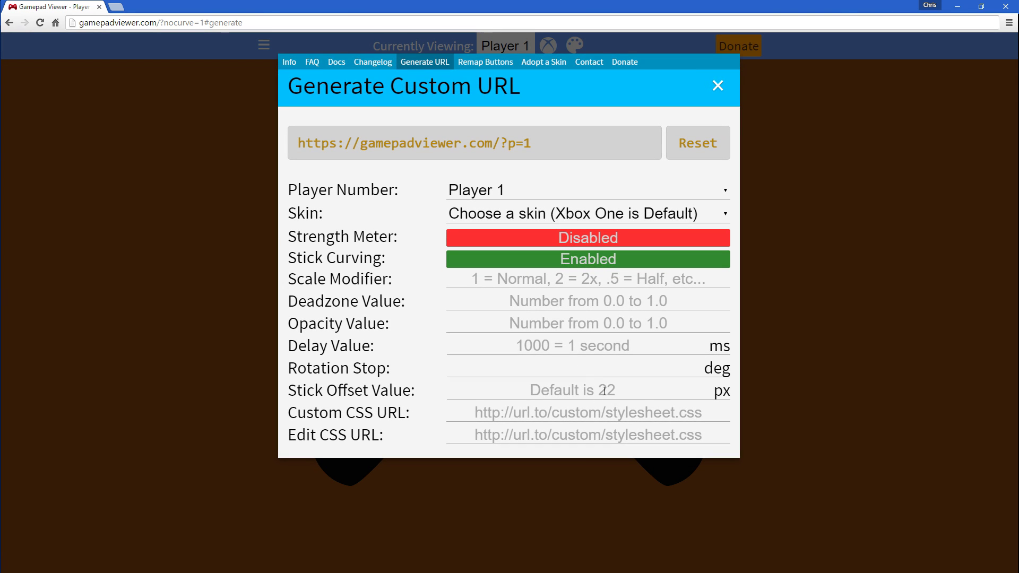
pyautogui.click(604, 391)
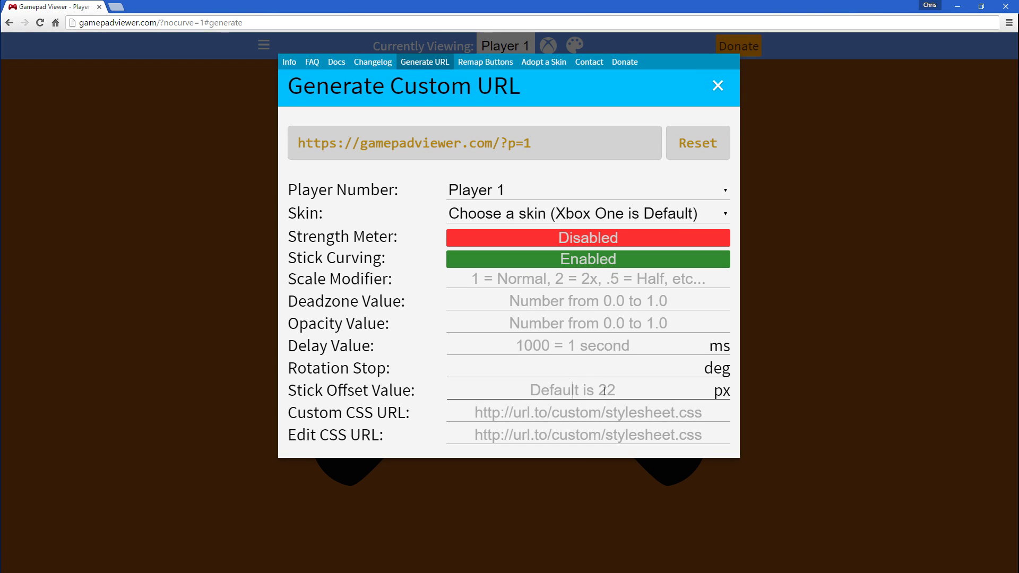
pyautogui.click(890, 326)
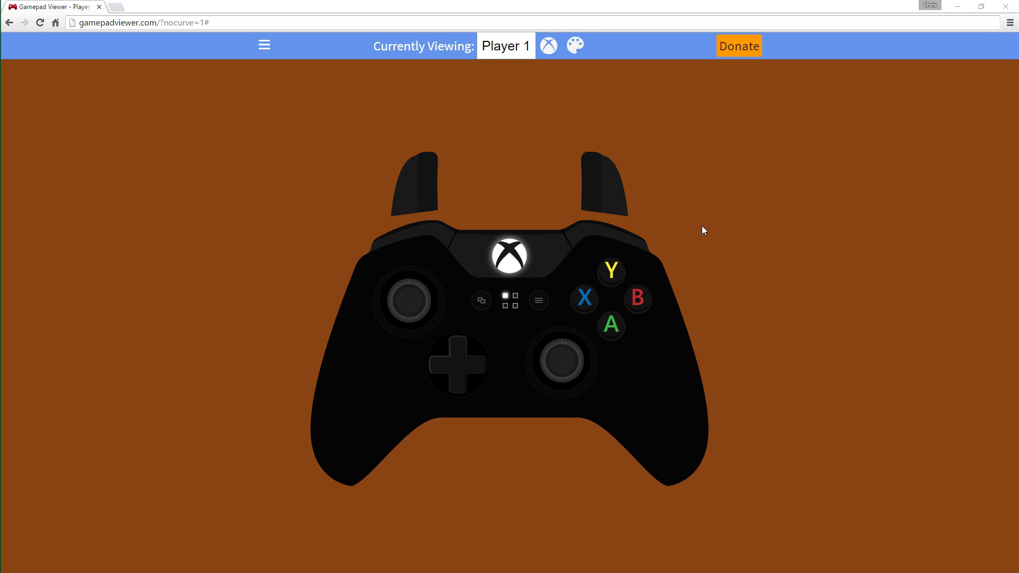
# Open Remap Buttons, choose Player 1 as the mapping base, and add a new mapping
pyautogui.click(268, 54)
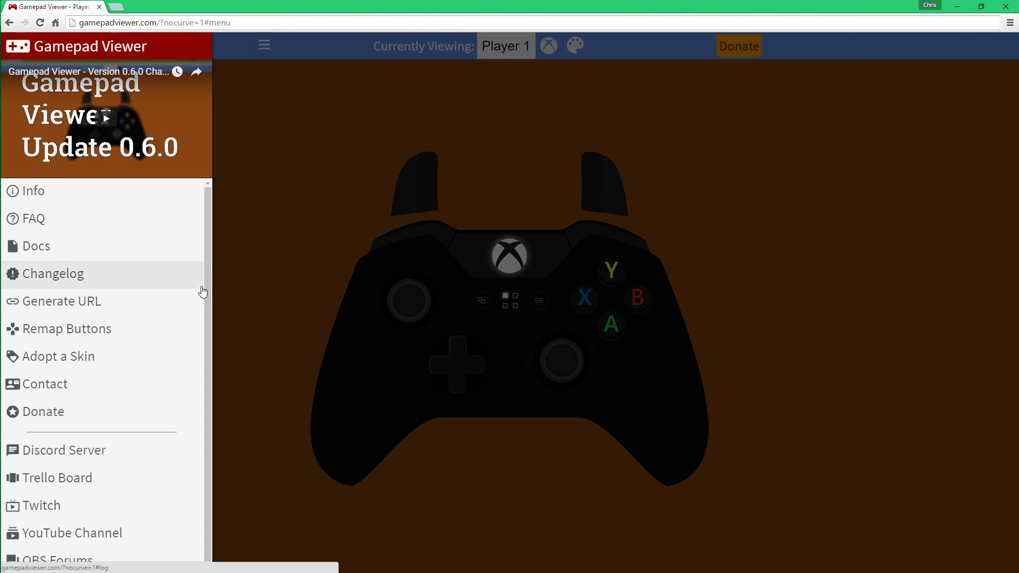
pyautogui.click(82, 329)
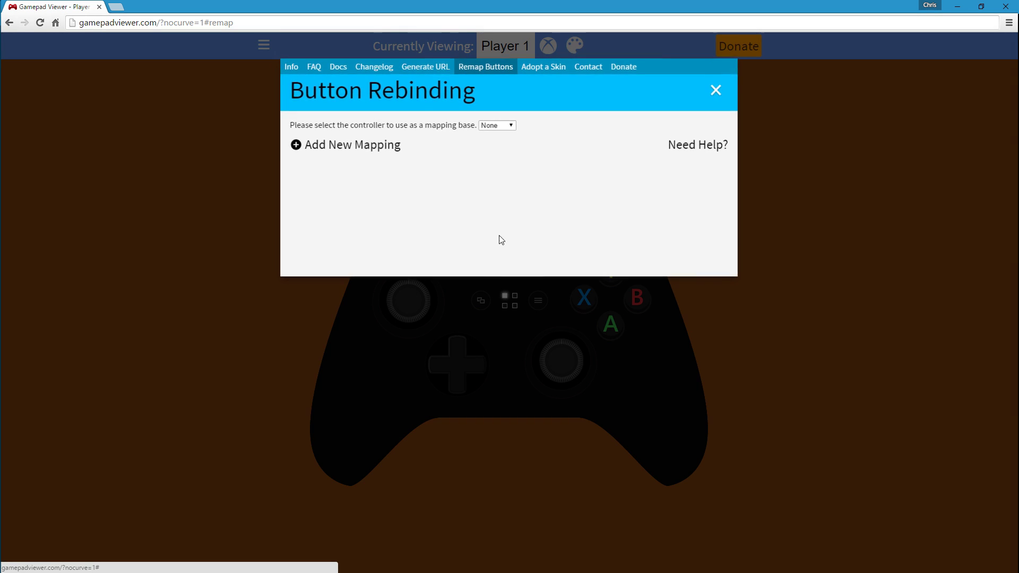
pyautogui.click(497, 126)
pyautogui.click(494, 142)
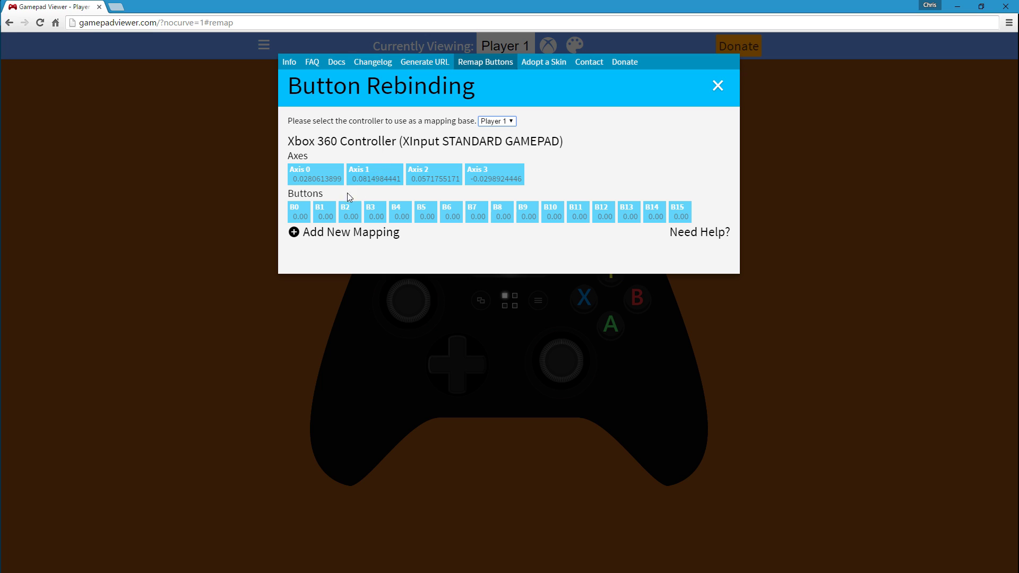
pyautogui.click(326, 233)
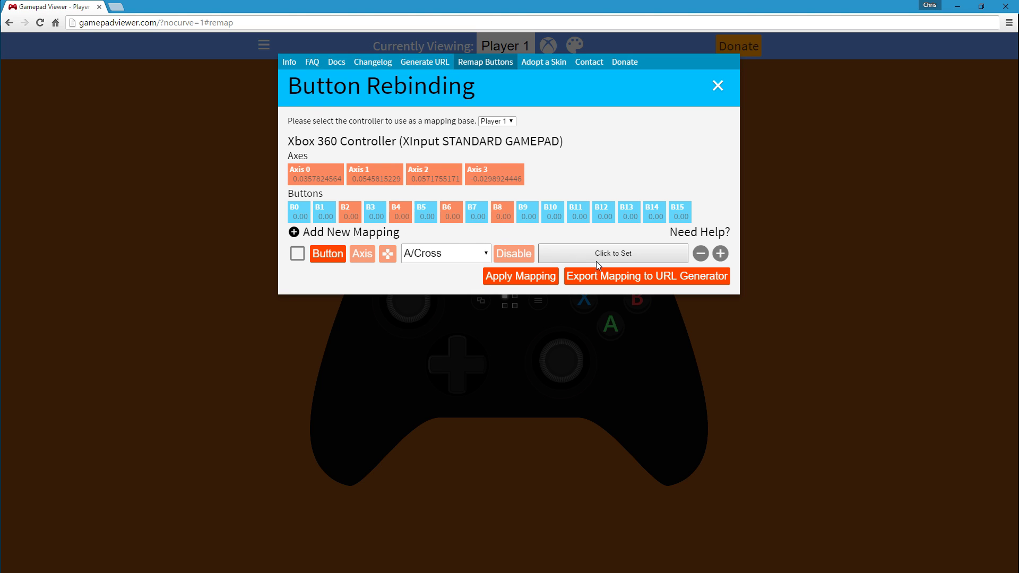
# Bind A/Cross to Button 0 and apply the mapping to Player 1's controller
pyautogui.click(608, 254)
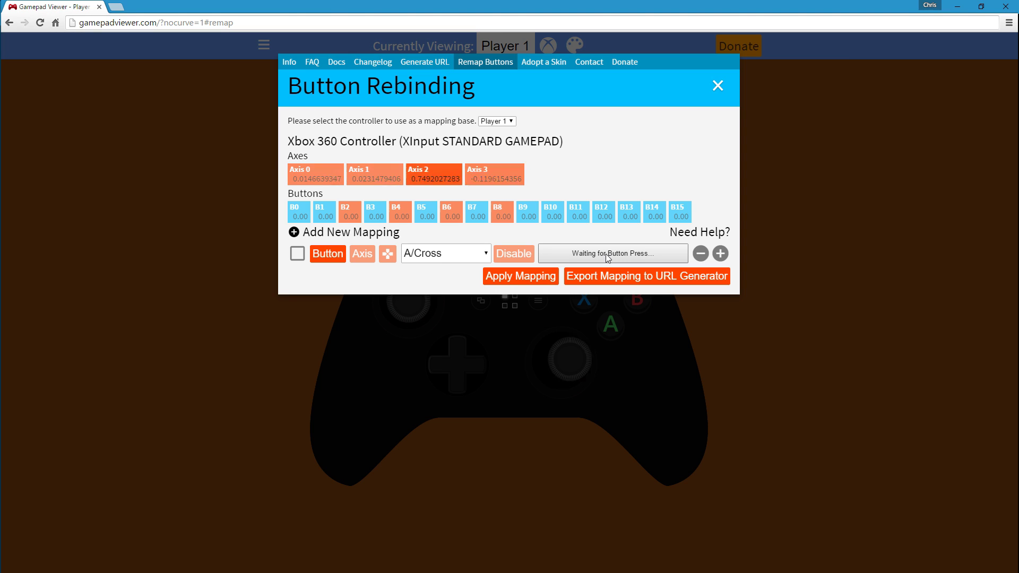
pyautogui.rightClick(605, 254)
pyautogui.click(558, 239)
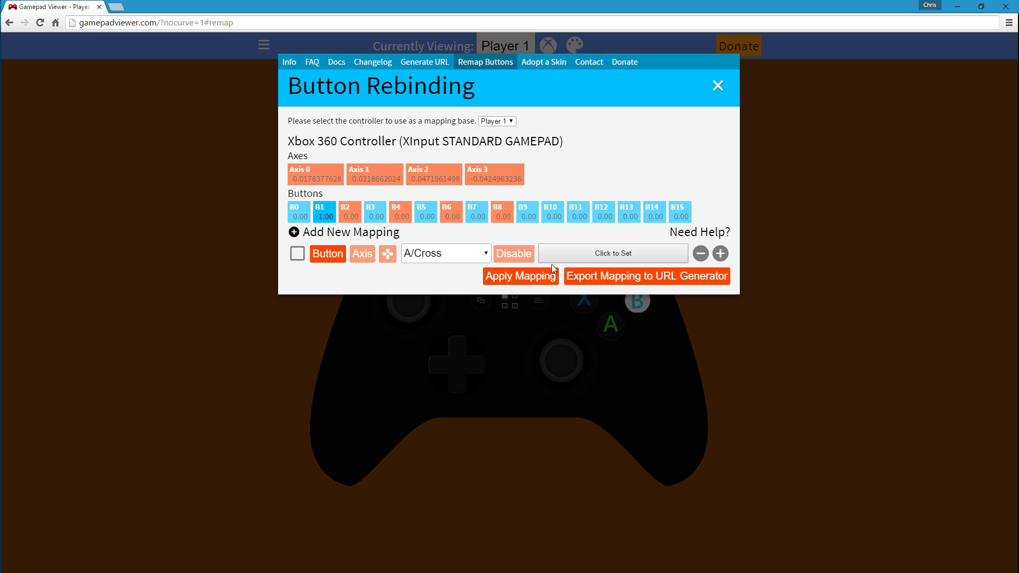
pyautogui.click(587, 253)
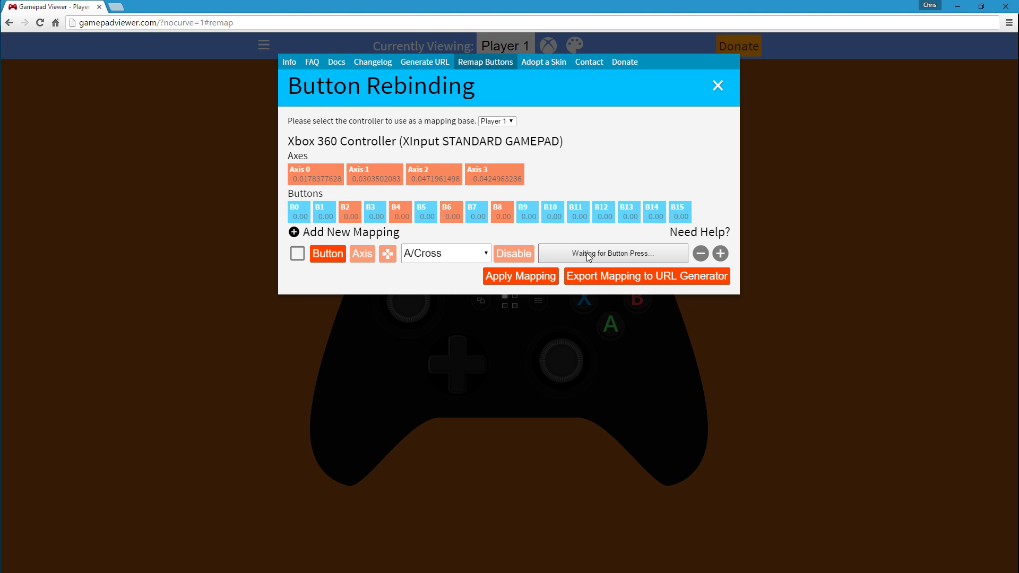
pyautogui.click(518, 280)
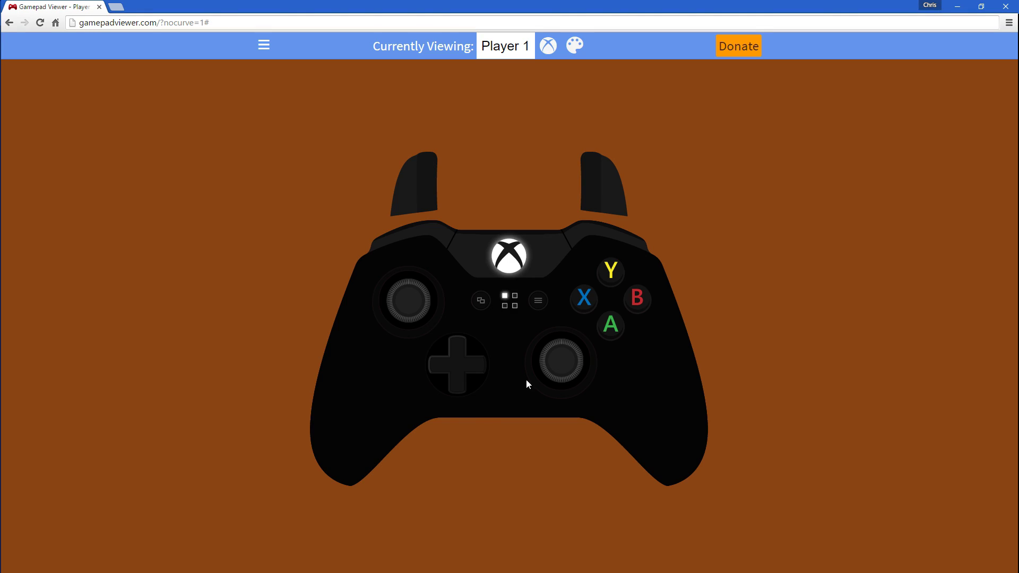